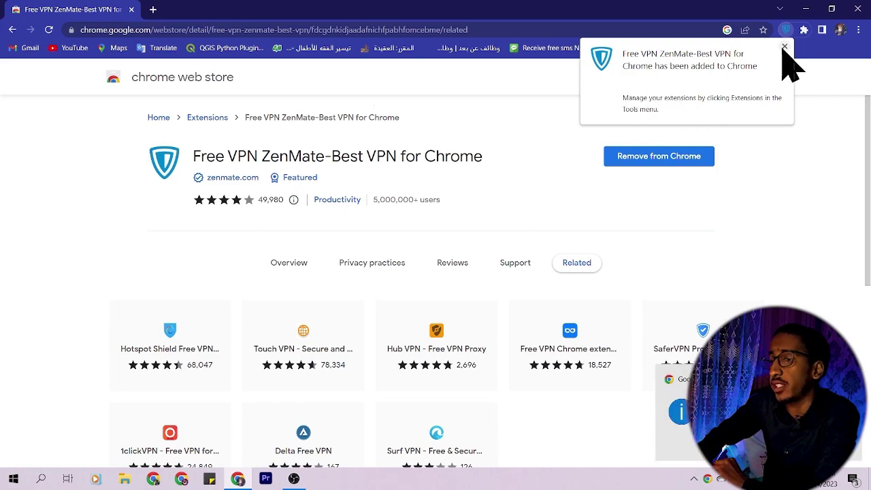
Step: Dismiss the popup confirming Free VPN ZenMate was added to Chrome
{"action": "left_click", "coordinate": [784, 48]}
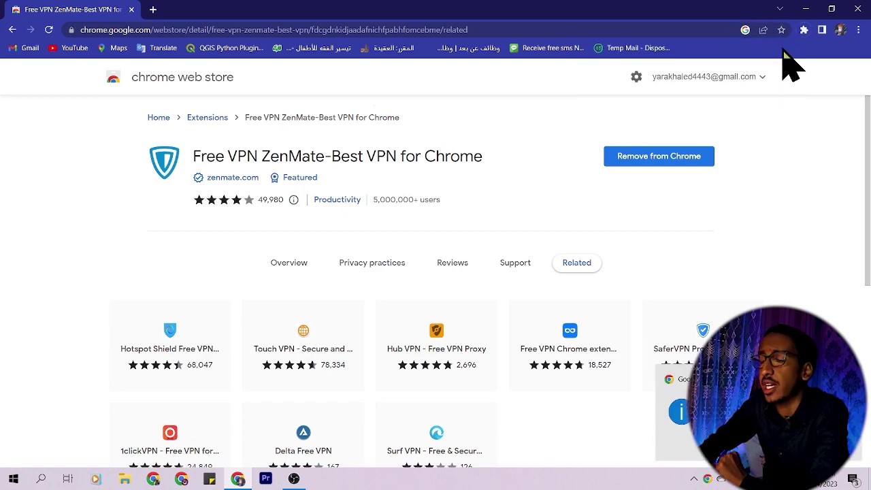
Step: Connect ZenMate VPN through a United States location, skipping its quick tour
{"action": "left_click", "coordinate": [804, 31]}
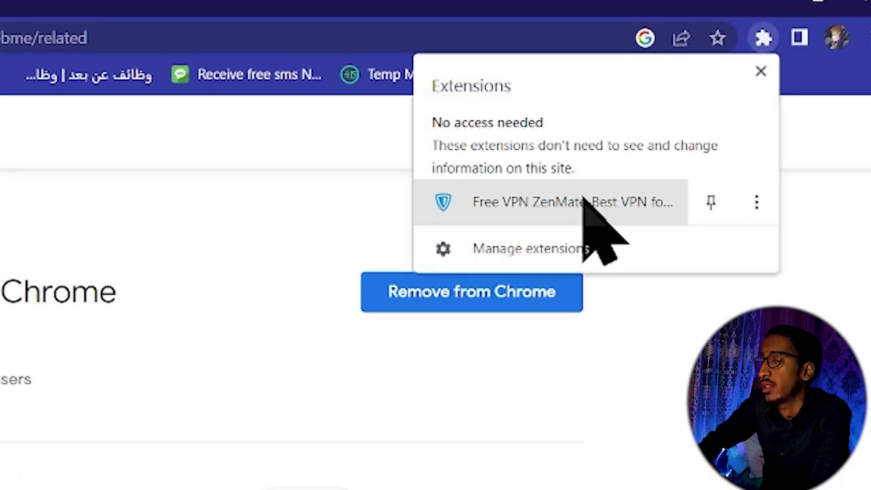
{"action": "left_click", "coordinate": [583, 198]}
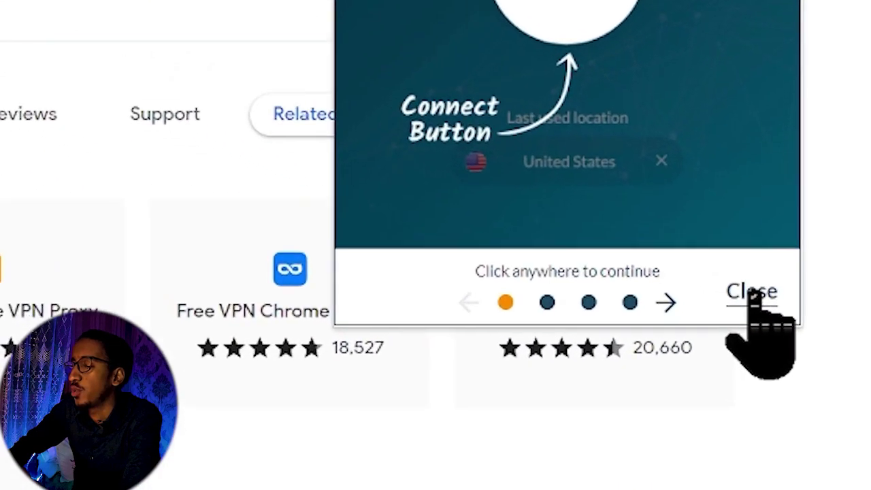
{"action": "left_click", "coordinate": [753, 292]}
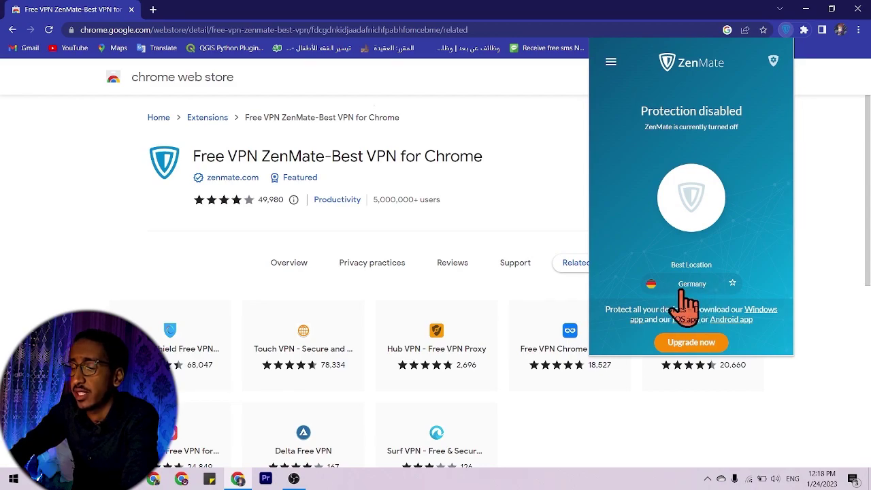
{"action": "left_click", "coordinate": [697, 289]}
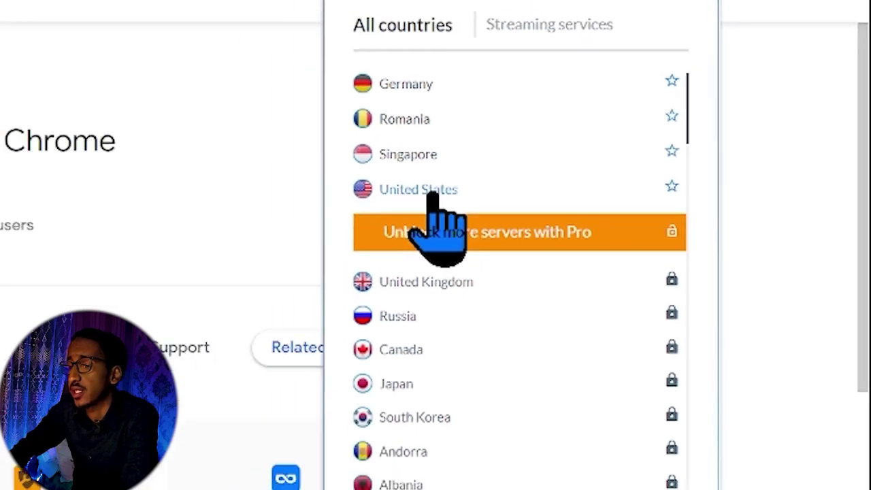
{"action": "left_click", "coordinate": [430, 191]}
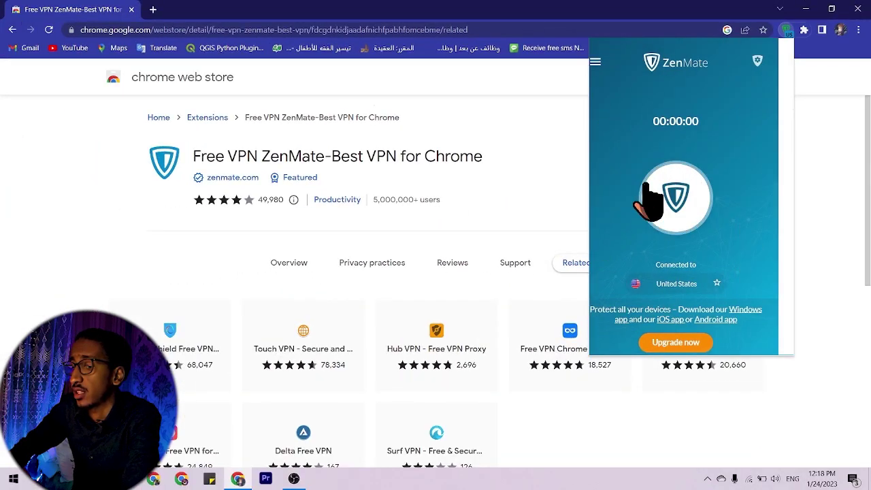
{"action": "left_click", "coordinate": [810, 190]}
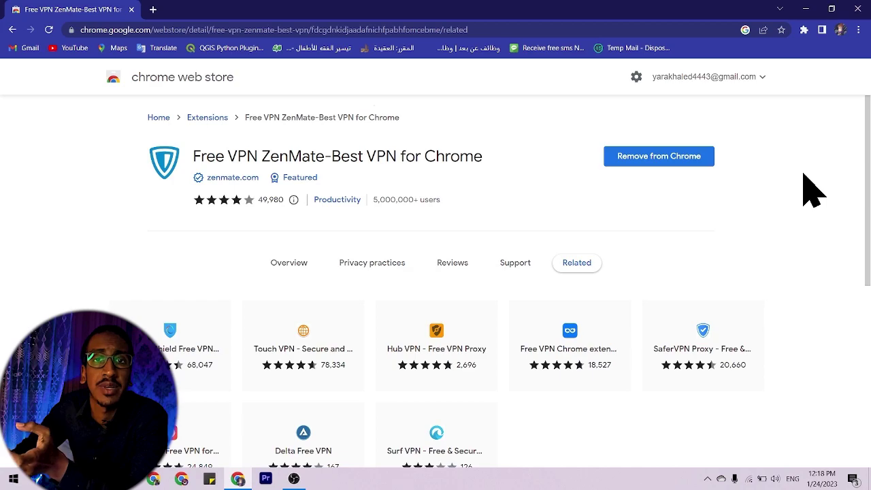
Step: Search Google for 'my ip address' and open whatismyipaddress.com to check the VPN location
{"action": "left_click", "coordinate": [153, 10]}
{"action": "left_click", "coordinate": [408, 234]}
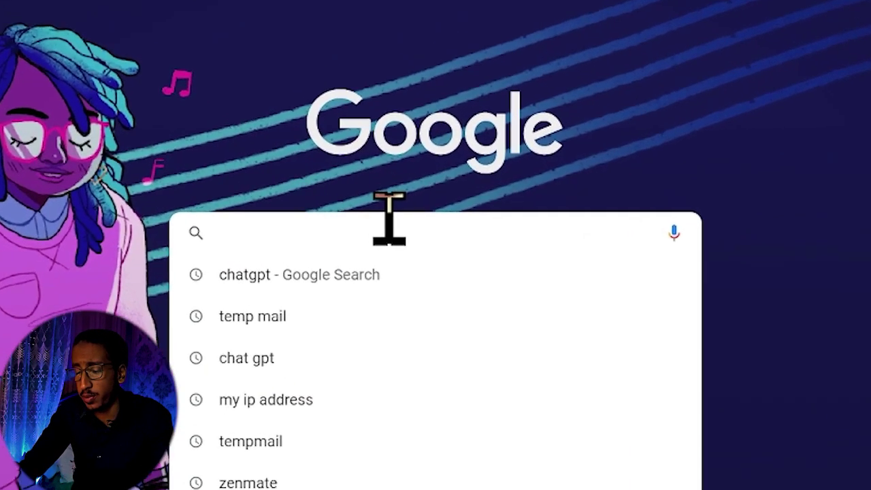
{"action": "type", "text": "my ip addre"}
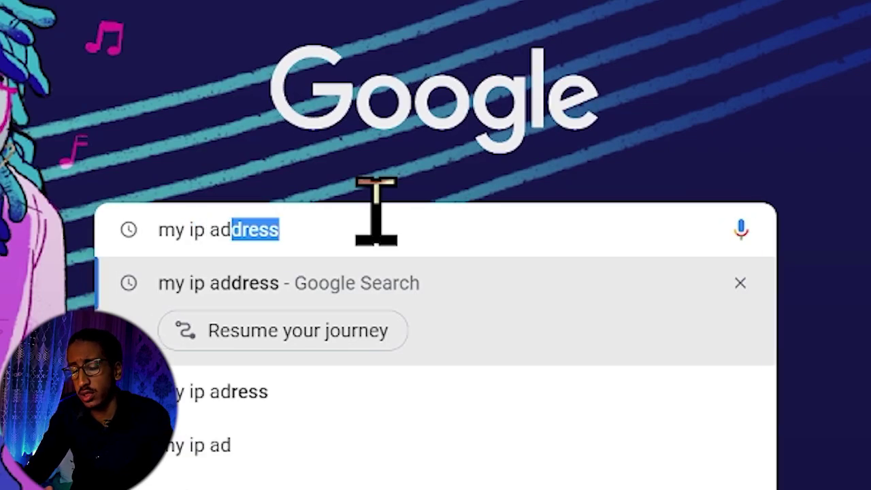
{"action": "type", "text": "ss"}
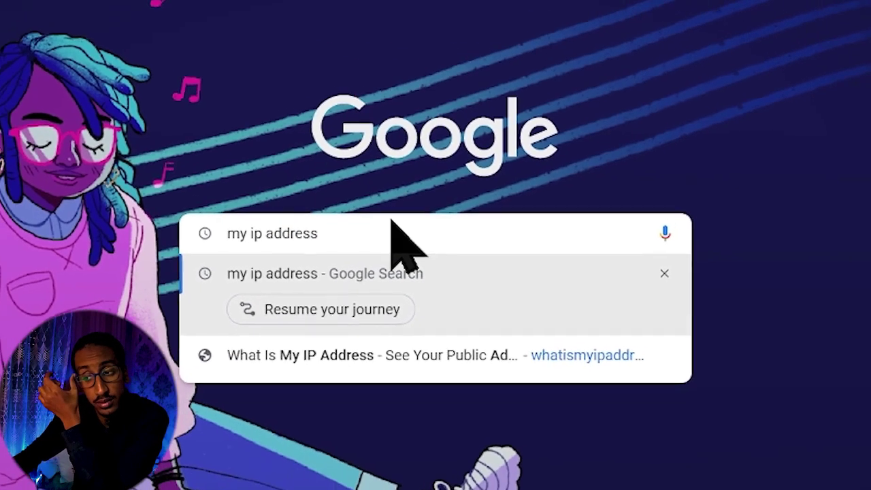
{"action": "key", "text": "Return"}
{"action": "left_click", "coordinate": [695, 347]}
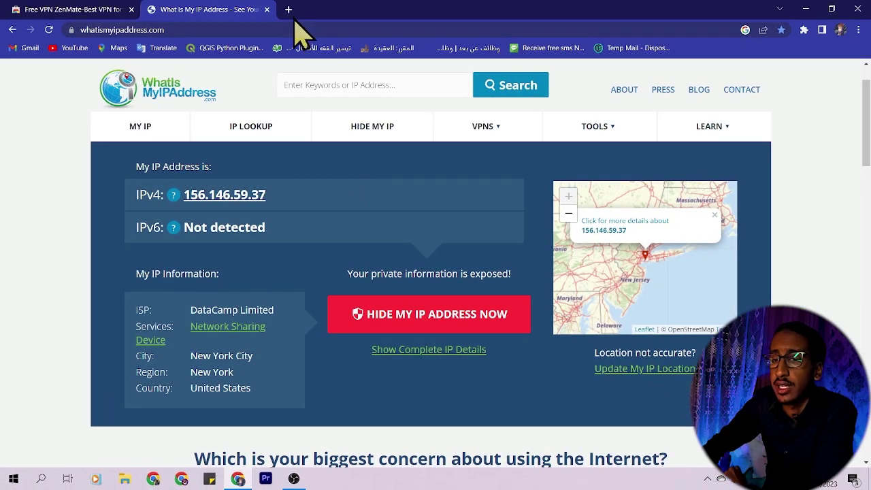
{"action": "left_click", "coordinate": [287, 8]}
Step: Search Google for 'chatgpt' and launch Try ChatGPT from OpenAI's blog article
{"action": "left_click", "coordinate": [400, 229]}
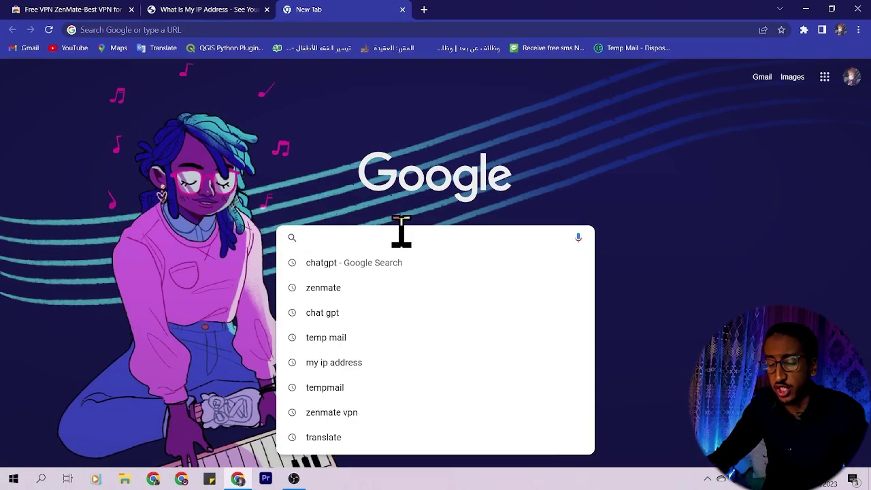
{"action": "type", "text": "chatgpt"}
{"action": "key", "text": "Return"}
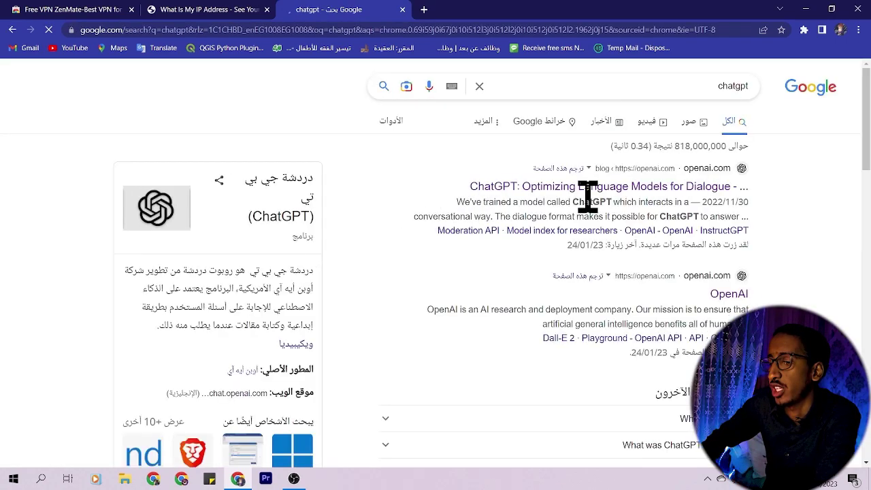
{"action": "left_click", "coordinate": [621, 192]}
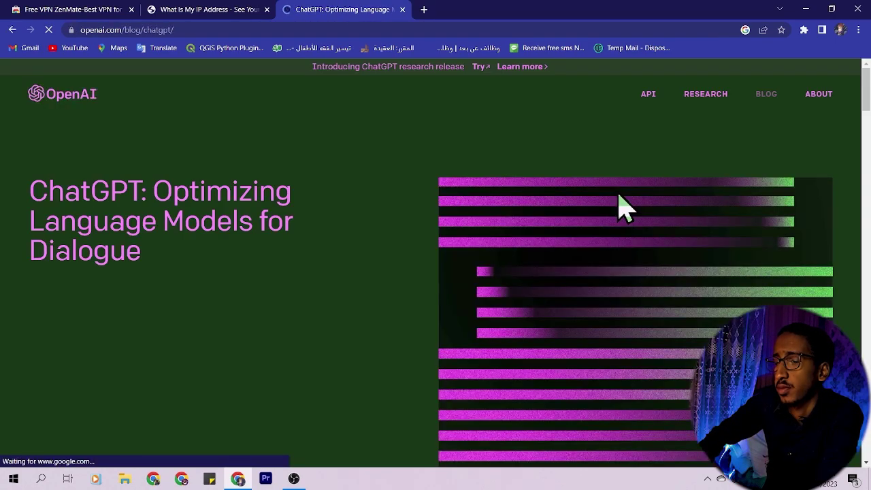
{"action": "left_click", "coordinate": [96, 433]}
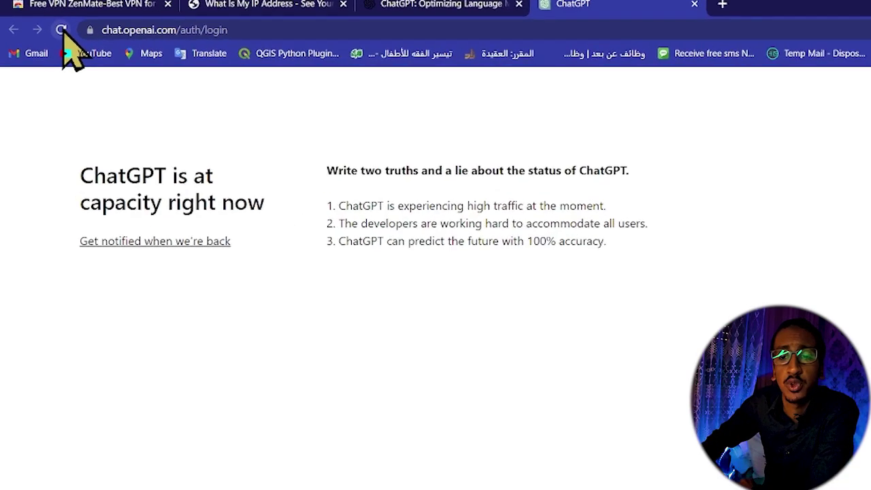
Step: Reload ChatGPT repeatedly until the at-capacity notice gives way to the login page
{"action": "left_click", "coordinate": [62, 30]}
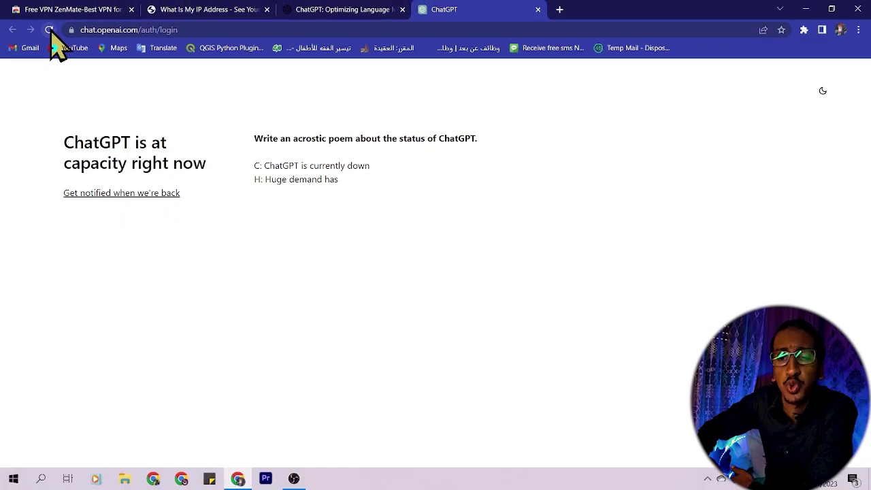
{"action": "left_click", "coordinate": [49, 30]}
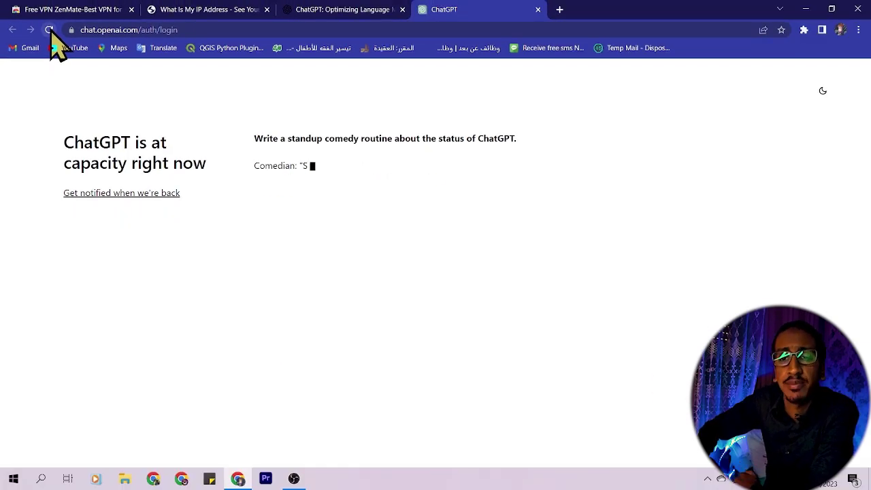
{"action": "left_click", "coordinate": [49, 30]}
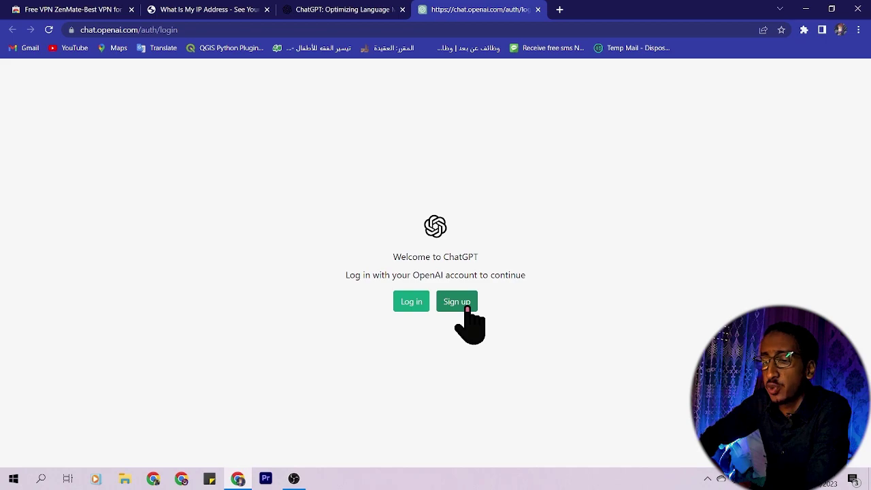
Step: Start OpenAI sign-up, then load temp-mail.org from the Temp Mail bookmark
{"action": "left_click", "coordinate": [468, 310]}
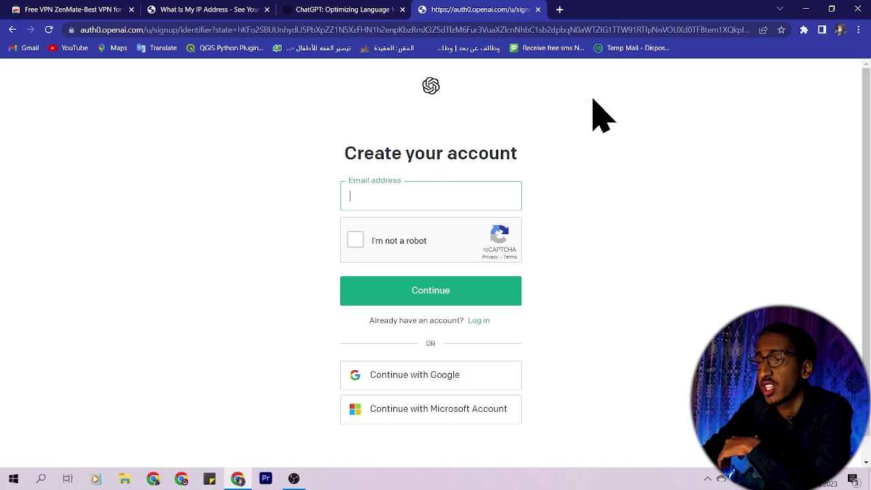
{"action": "left_click", "coordinate": [626, 47]}
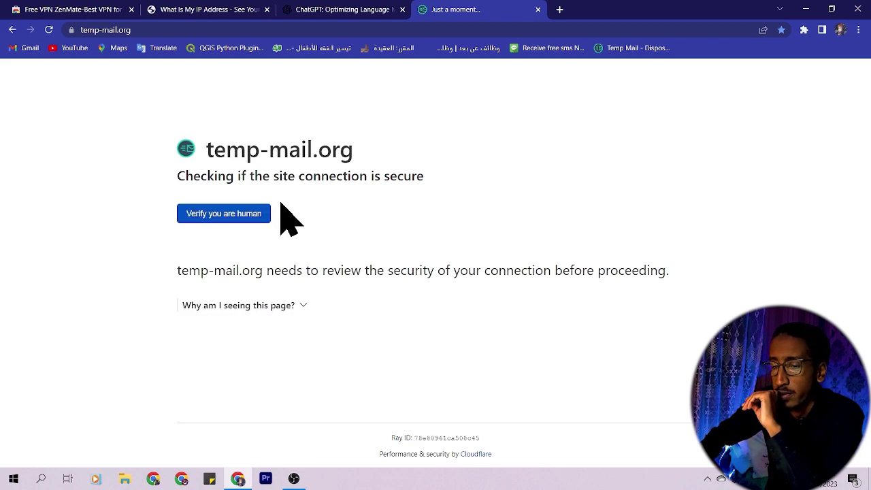
Step: Pass Temp Mail's human check and copy the generated temporary email address
{"action": "left_click", "coordinate": [232, 215]}
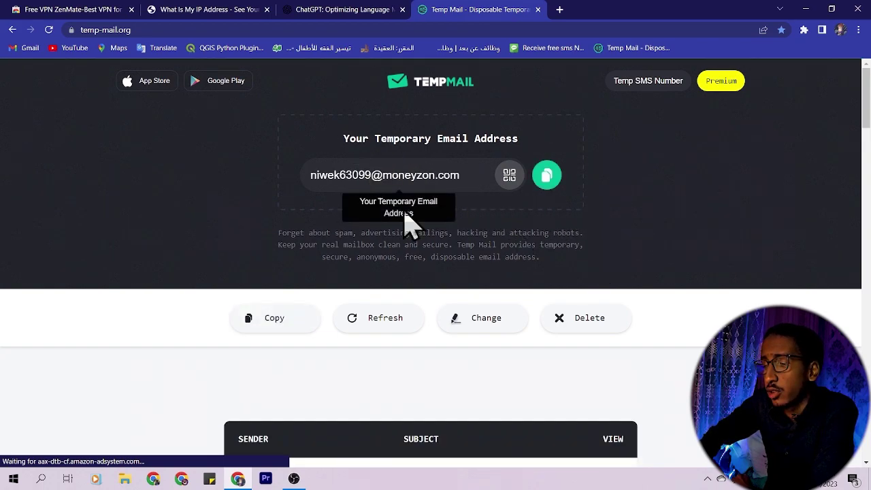
{"action": "left_click", "coordinate": [548, 183]}
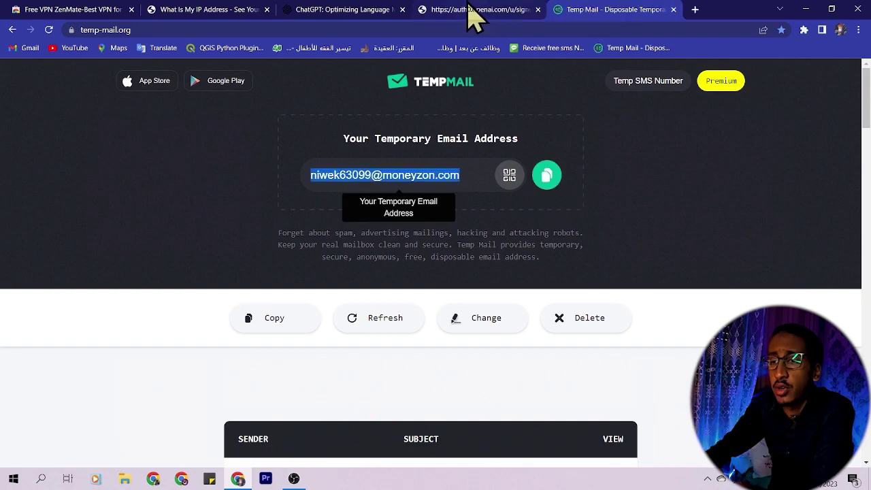
{"action": "left_click", "coordinate": [469, 17]}
Step: Paste the temporary email into the sign-up form and solve the motorcycle image challenge
{"action": "left_click", "coordinate": [453, 195]}
{"action": "key", "text": "ctrl+v"}
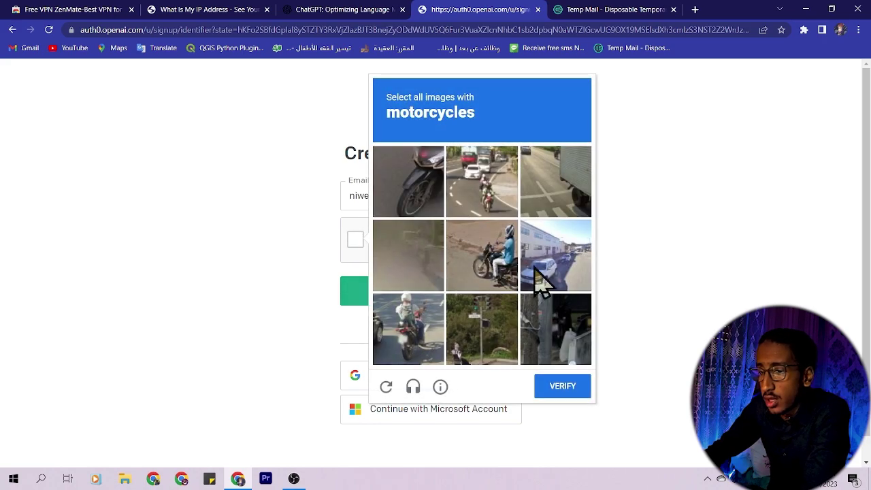
{"action": "left_click", "coordinate": [402, 182]}
{"action": "left_click", "coordinate": [480, 194]}
{"action": "left_click", "coordinate": [498, 257]}
{"action": "left_click", "coordinate": [439, 325]}
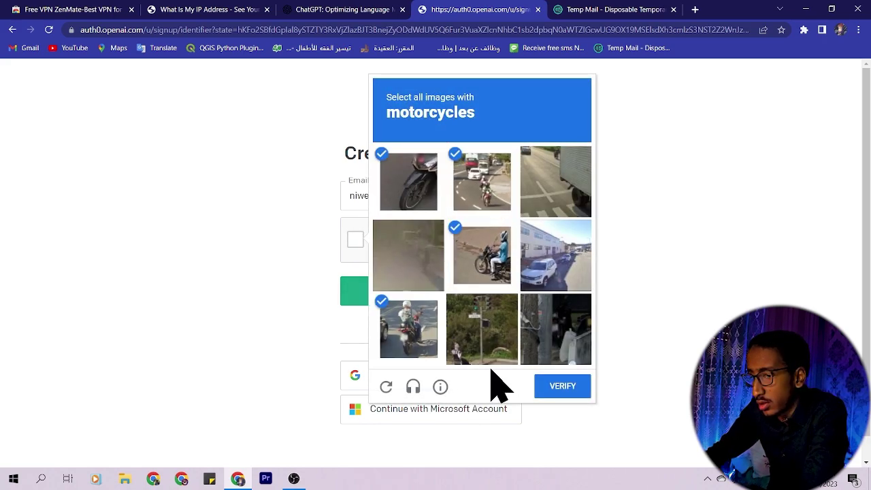
{"action": "left_click", "coordinate": [565, 386]}
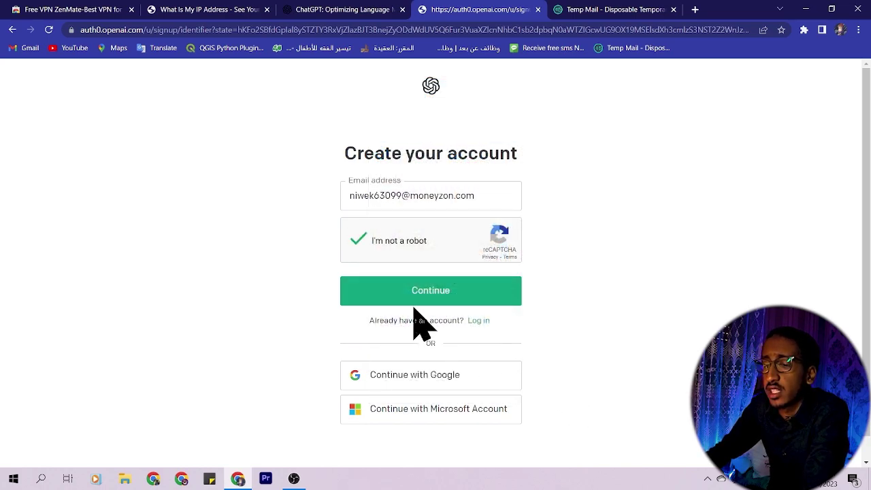
Step: Continue with that email and submit a password of at least 8 characters
{"action": "left_click", "coordinate": [453, 291]}
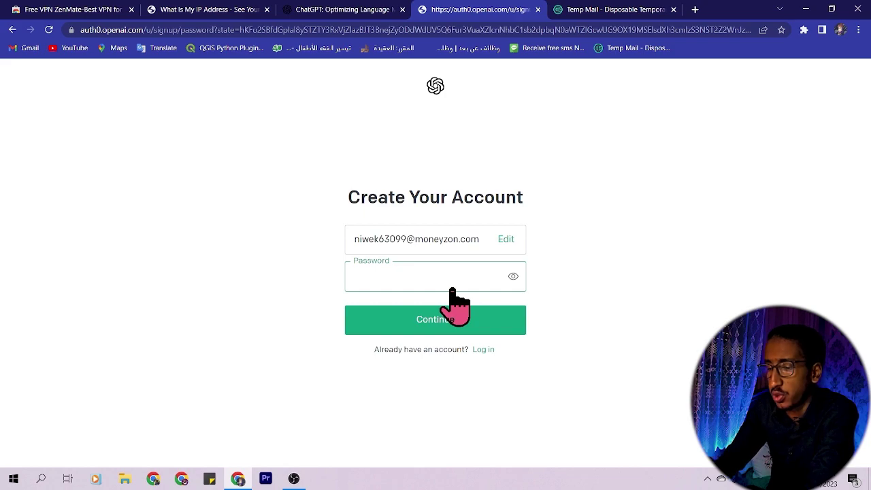
{"action": "type", "text": "12345678910"}
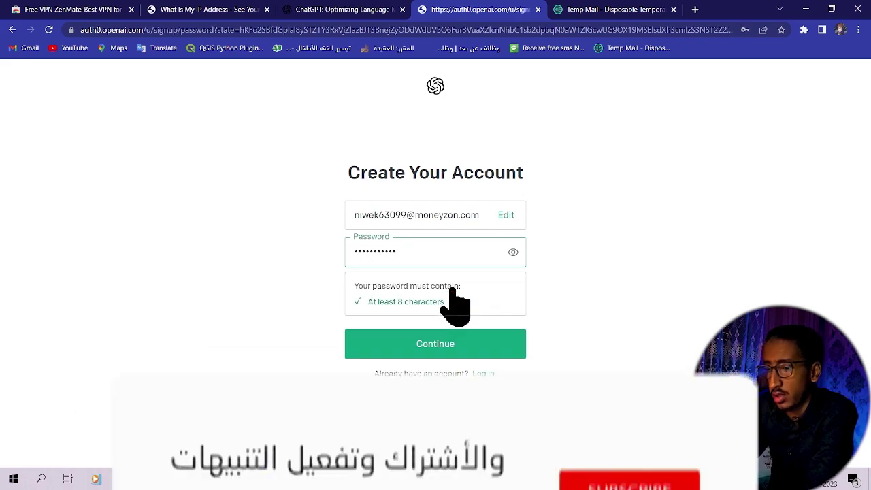
{"action": "type", "text": "11"}
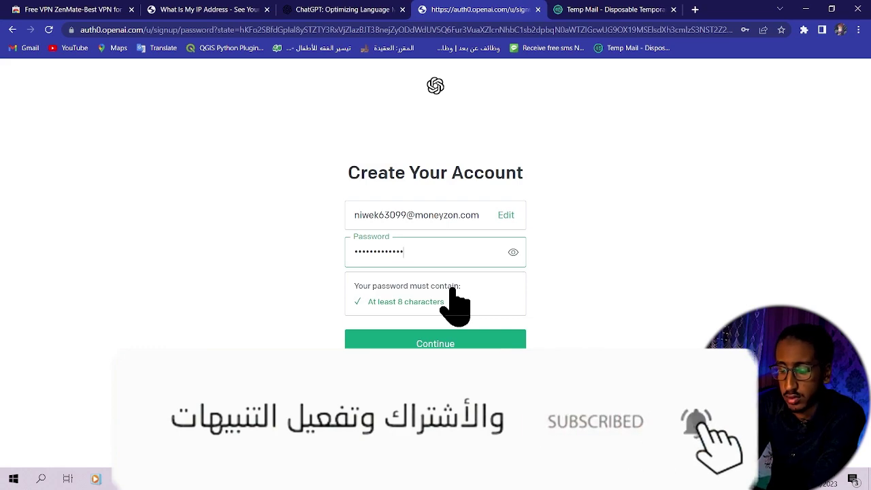
{"action": "type", "text": "1"}
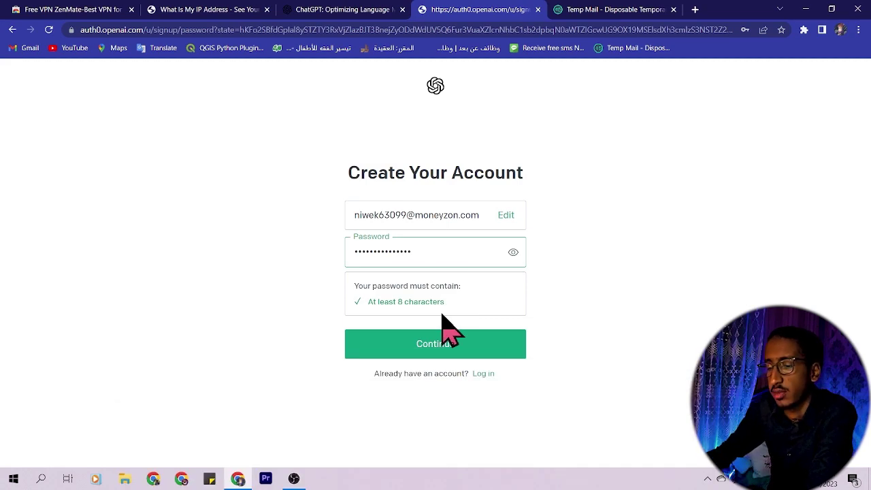
{"action": "left_click", "coordinate": [442, 341]}
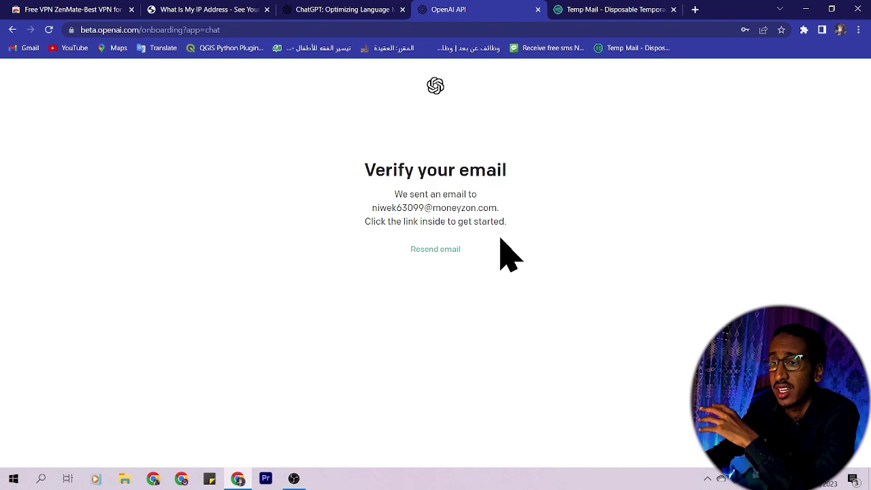
Step: Switch to the Temp Mail tab once OpenAI's Verify your email page appears
{"action": "left_click", "coordinate": [605, 13]}
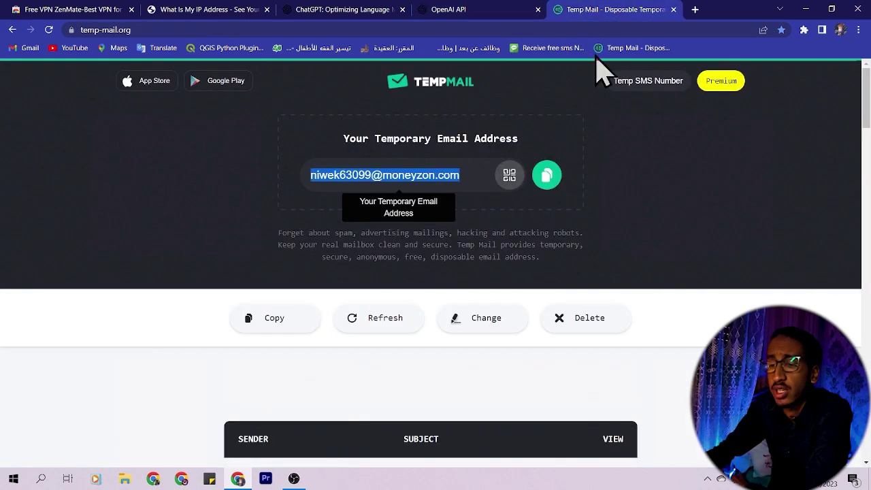
Step: Open OpenAI's 'Verify your email' message in the inbox and use its Verify email address button
{"action": "scroll", "coordinate": [544, 272], "scroll_direction": "down", "scroll_amount": 3}
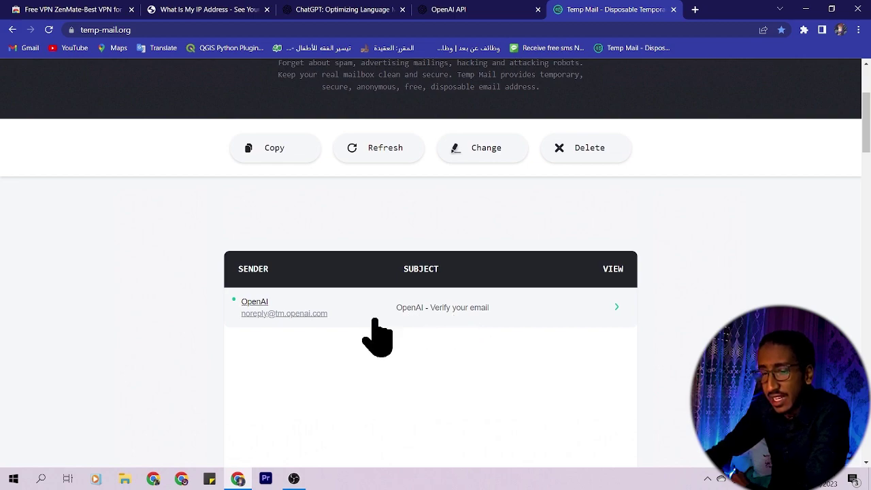
{"action": "left_click", "coordinate": [456, 313]}
{"action": "scroll", "coordinate": [456, 326], "scroll_direction": "down", "scroll_amount": 5}
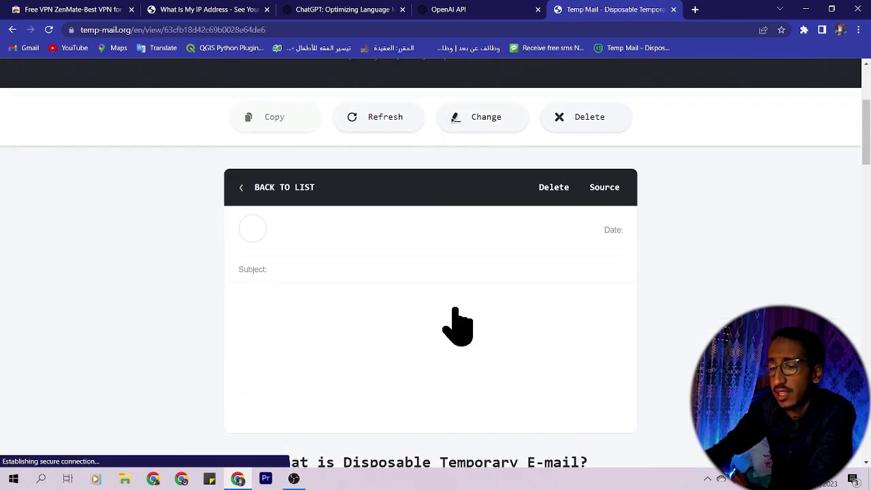
{"action": "scroll", "coordinate": [477, 299], "scroll_direction": "down", "scroll_amount": 3}
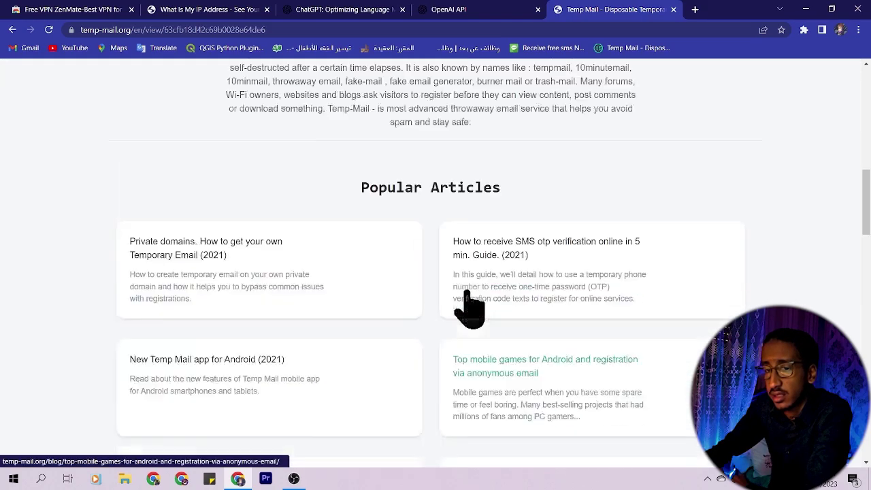
{"action": "scroll", "coordinate": [468, 307], "scroll_direction": "up", "scroll_amount": 5}
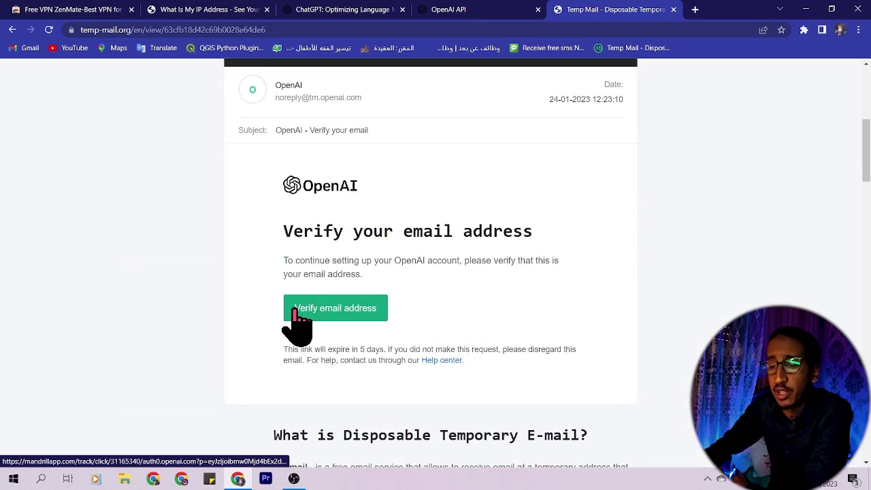
{"action": "scroll", "coordinate": [333, 332], "scroll_direction": "up", "scroll_amount": 1}
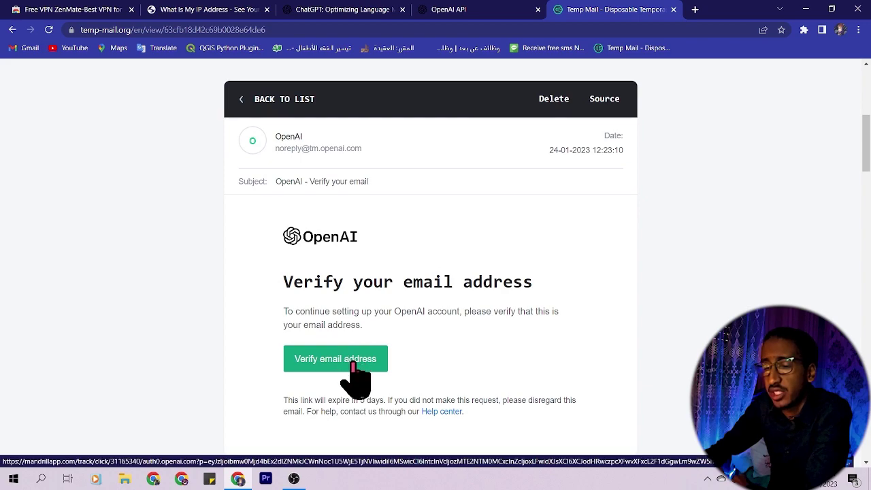
{"action": "left_click", "coordinate": [354, 362]}
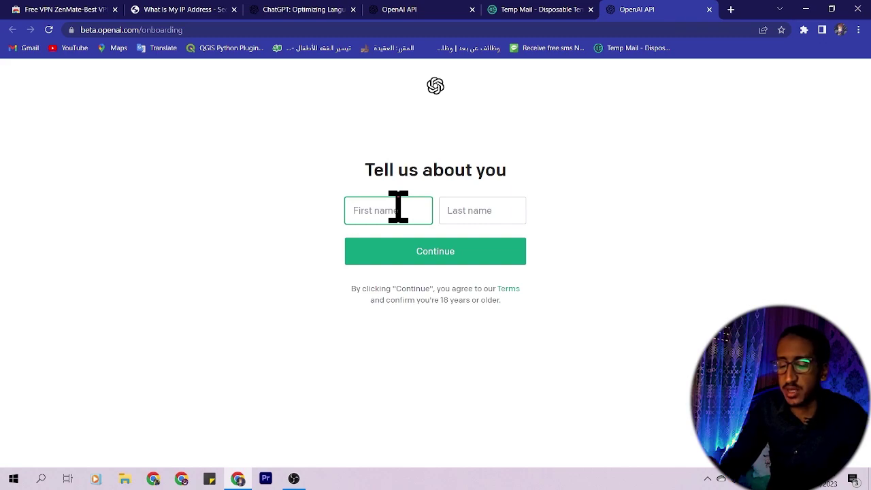
Step: Enter the first and last name and continue to phone number verification
{"action": "key", "text": "Tab"}
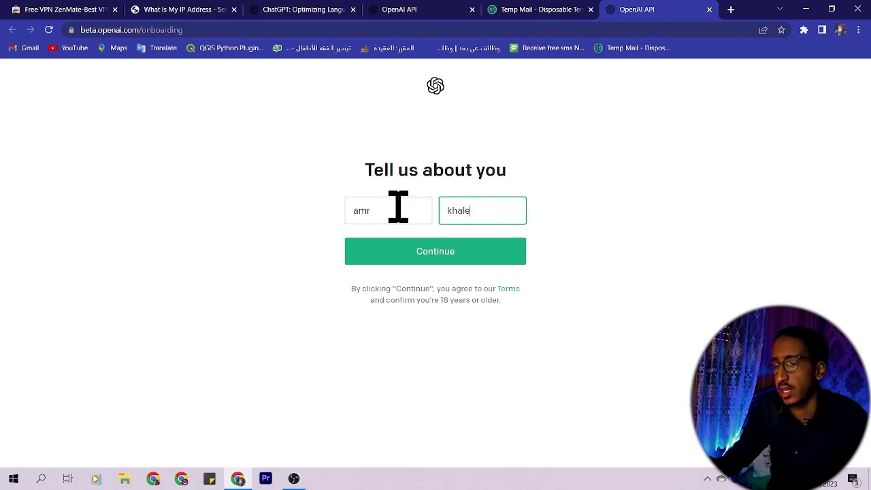
{"action": "left_click", "coordinate": [415, 250]}
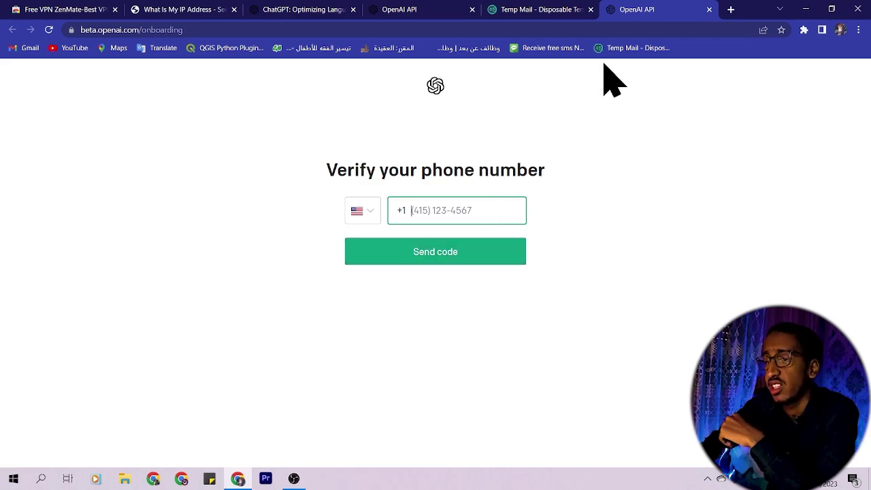
Step: Copy the free Netherlands temporary number and paste it into the OpenAI phone field
{"action": "left_click", "coordinate": [548, 49]}
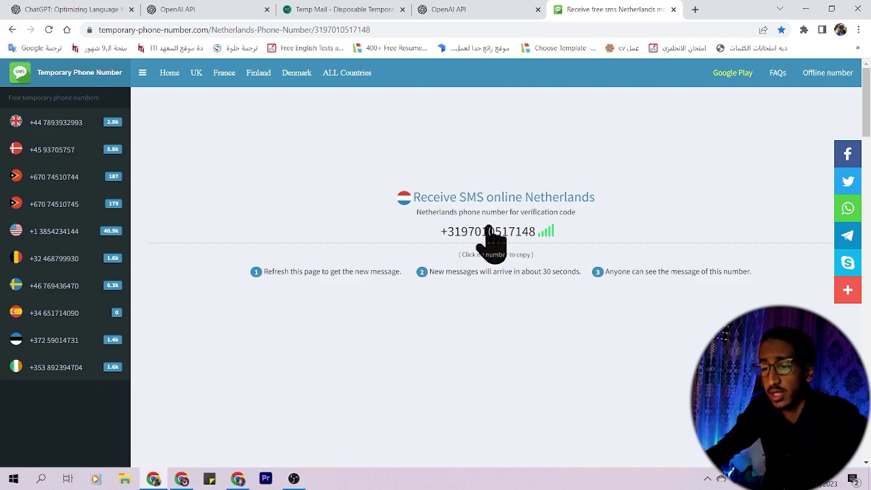
{"action": "left_click", "coordinate": [489, 229]}
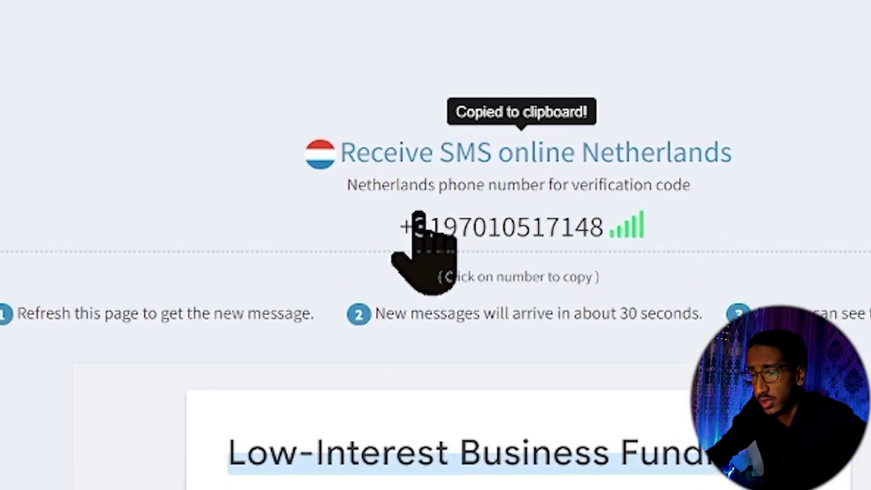
{"action": "left_click_drag", "start_coordinate": [348, 185], "coordinate": [390, 186]}
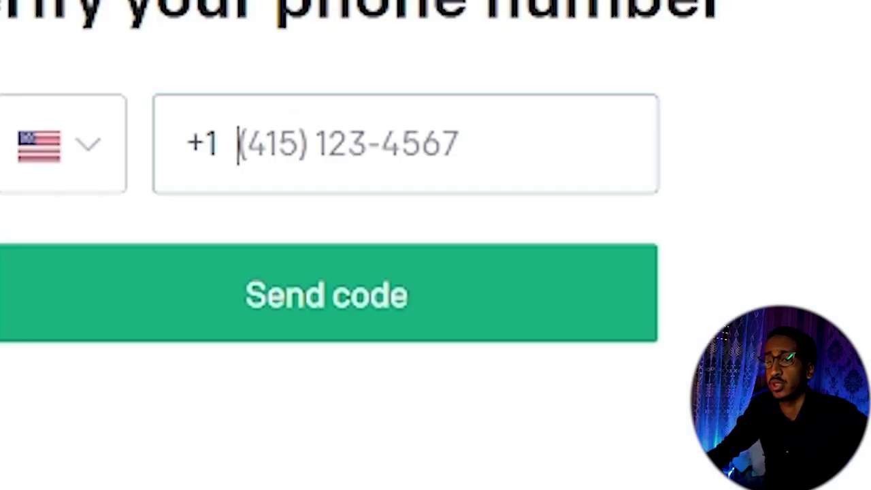
{"action": "left_click", "coordinate": [356, 116]}
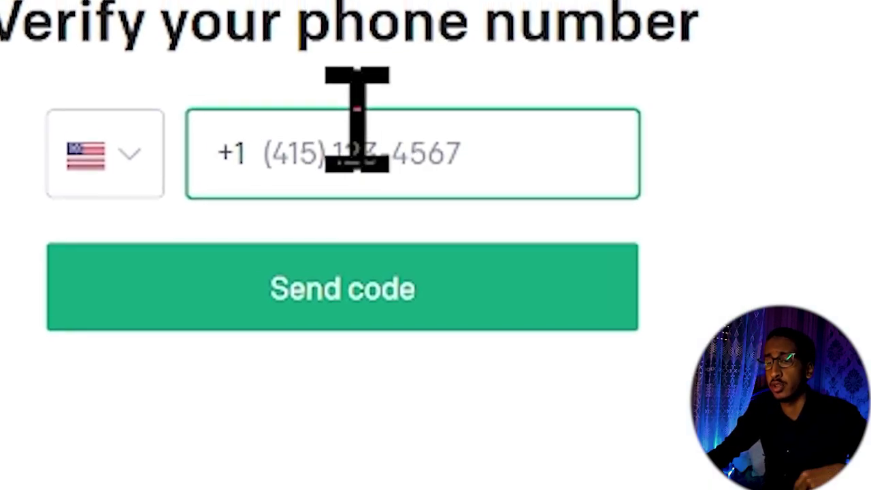
{"action": "key", "text": "ctrl+v"}
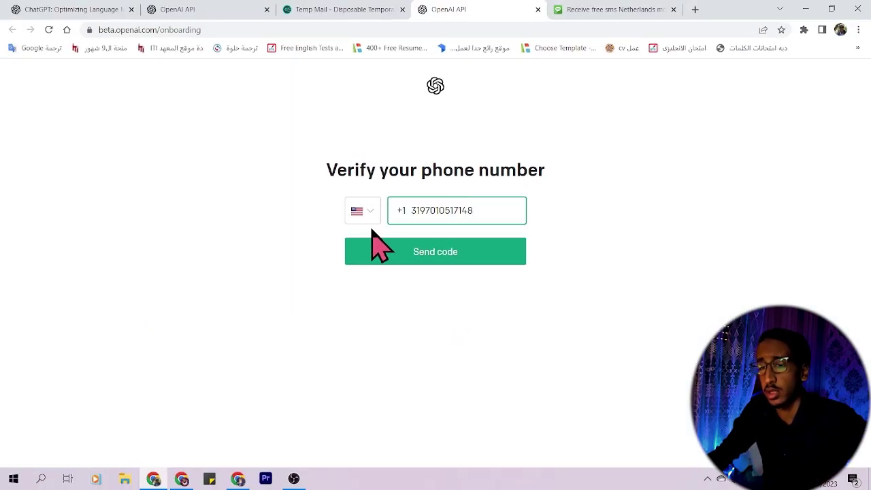
Step: Set the phone country to Netherlands (+31) and request the SMS code, which gets rejected as suspicious
{"action": "left_click", "coordinate": [293, 193]}
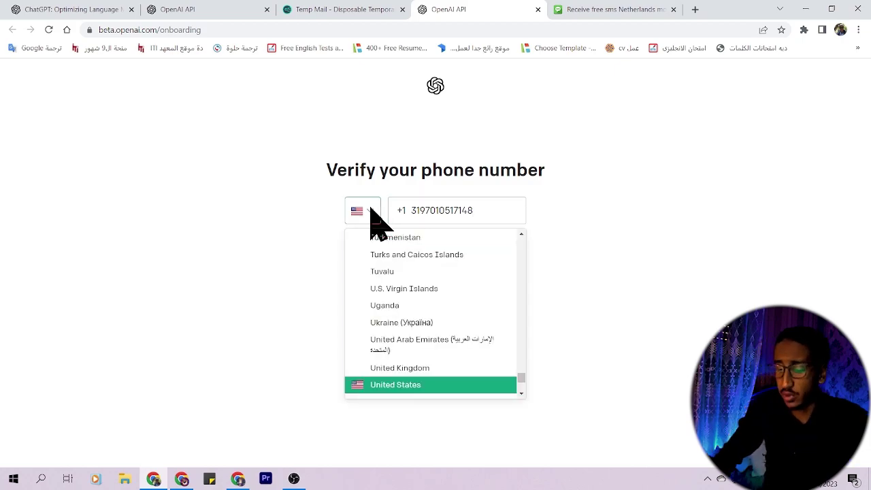
{"action": "type", "text": "nat"}
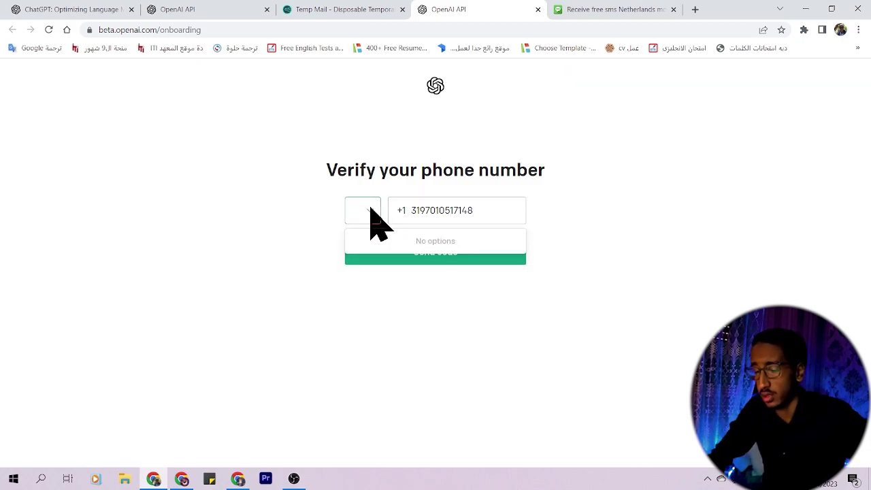
{"action": "key", "text": "BackSpace"}
{"action": "key", "text": "BackSpace"}
{"action": "type", "text": "th"}
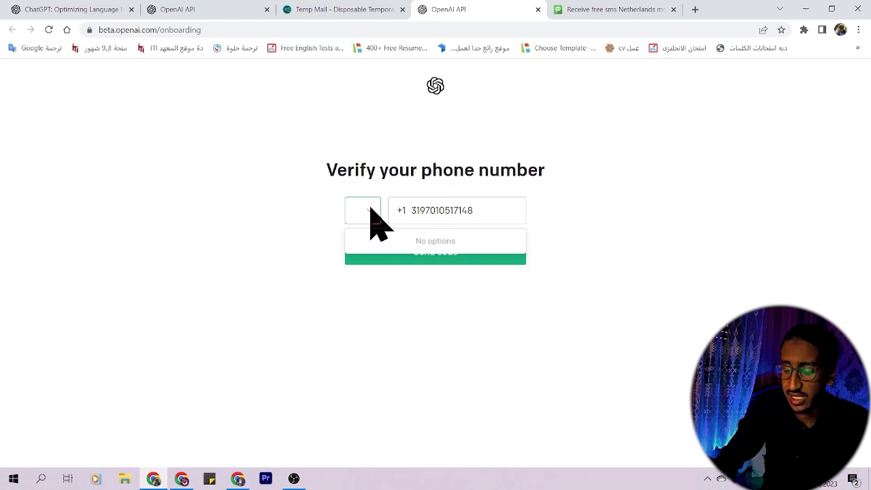
{"action": "left_click", "coordinate": [371, 213]}
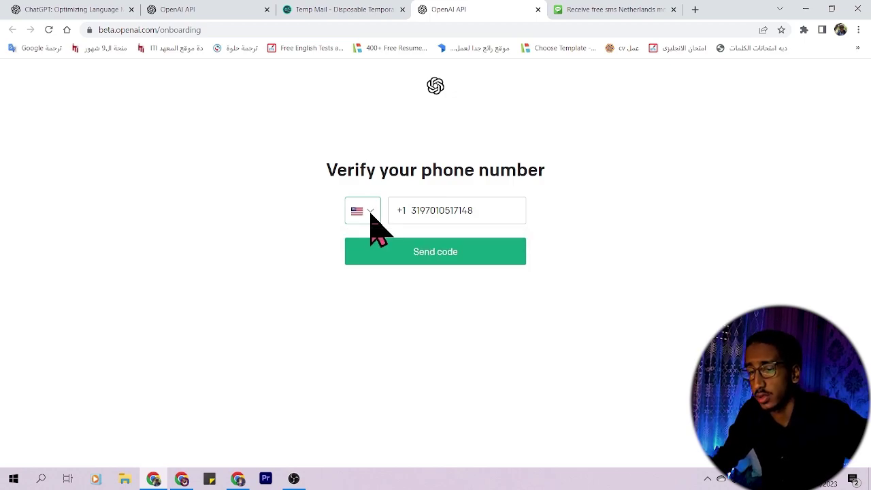
{"action": "left_click", "coordinate": [371, 214]}
{"action": "type", "text": "neth"}
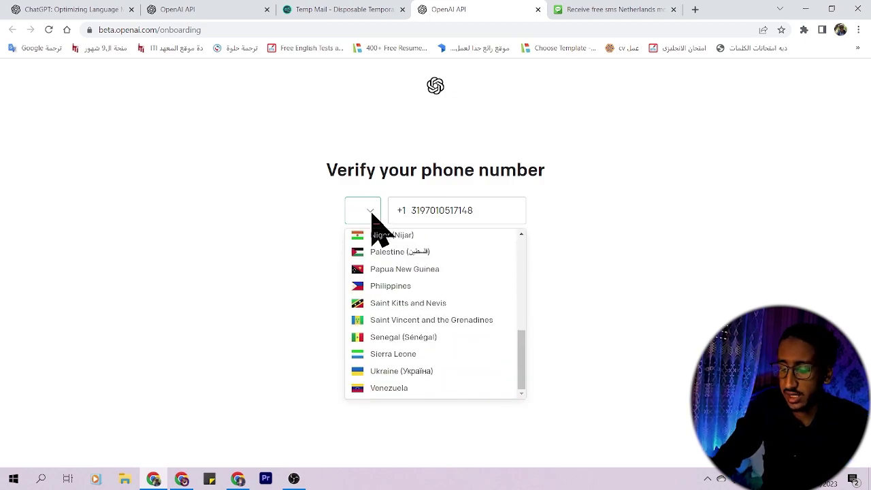
{"action": "left_click", "coordinate": [408, 242]}
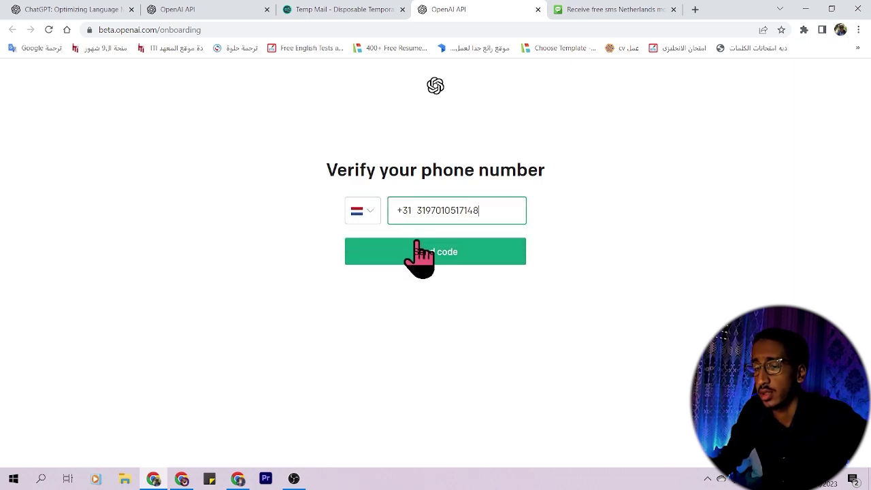
{"action": "left_click", "coordinate": [441, 251]}
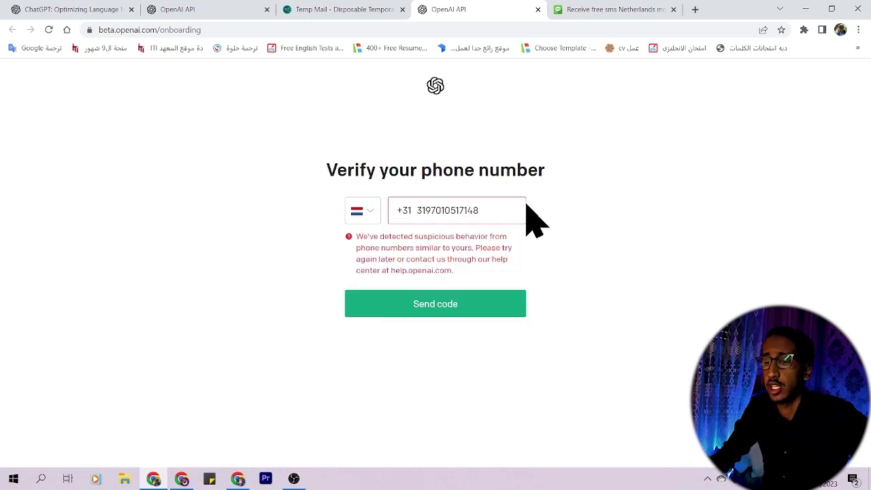
{"action": "left_click", "coordinate": [615, 10]}
{"action": "scroll", "coordinate": [592, 230], "scroll_direction": "down", "scroll_amount": 1}
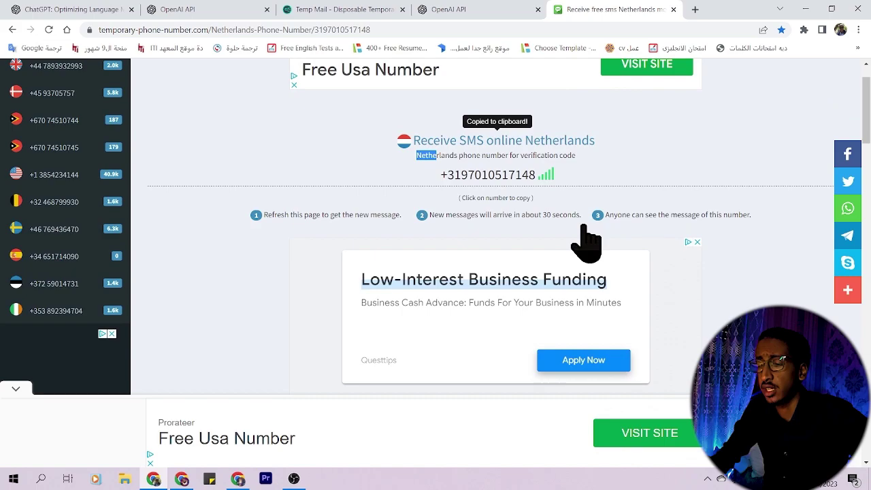
Step: Get a new random French number and paste it over the old phone number
{"action": "scroll", "coordinate": [595, 290], "scroll_direction": "down", "scroll_amount": 1}
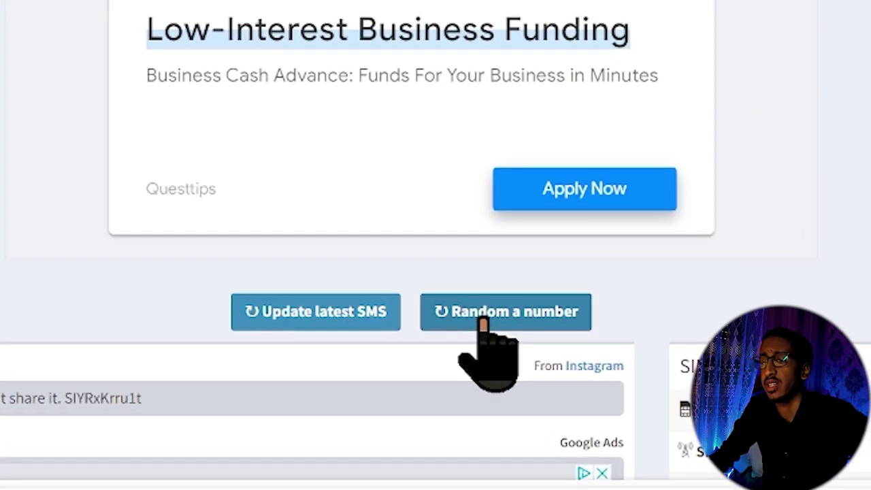
{"action": "left_click", "coordinate": [483, 319]}
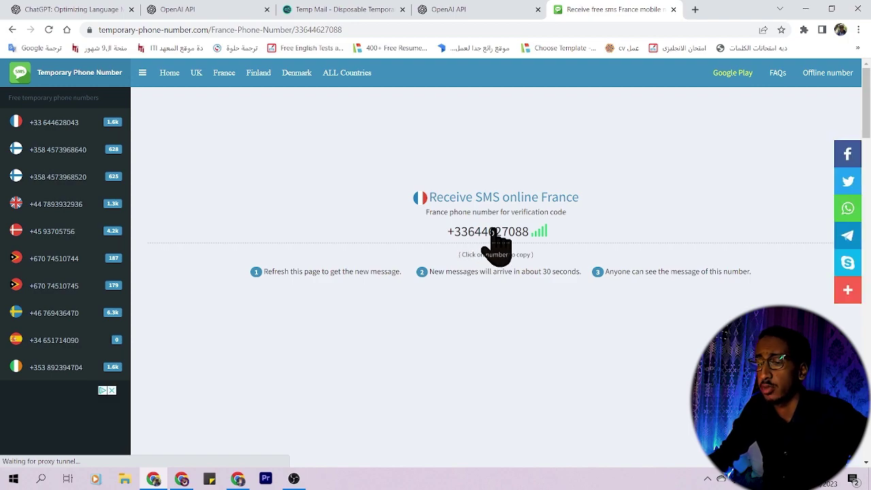
{"action": "left_click", "coordinate": [489, 232]}
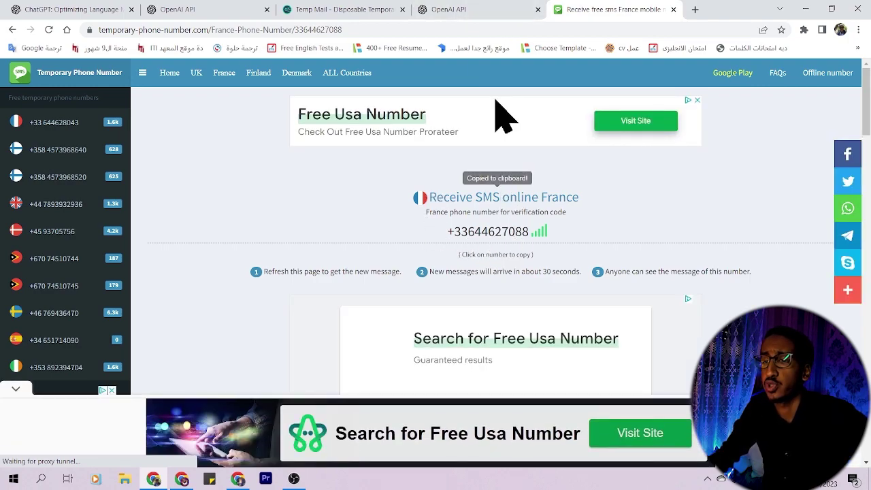
{"action": "left_click", "coordinate": [480, 9]}
{"action": "left_click", "coordinate": [487, 207]}
{"action": "key", "text": "ctrl+a"}
{"action": "key", "text": "ctrl+v"}
Step: Choose France as the country and request the SMS code, which is rejected as overused
{"action": "left_click", "coordinate": [368, 211]}
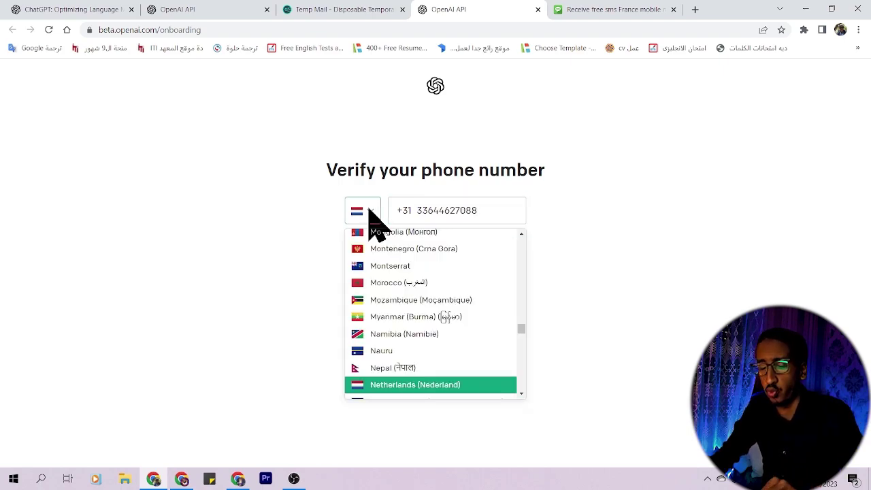
{"action": "type", "text": "fr"}
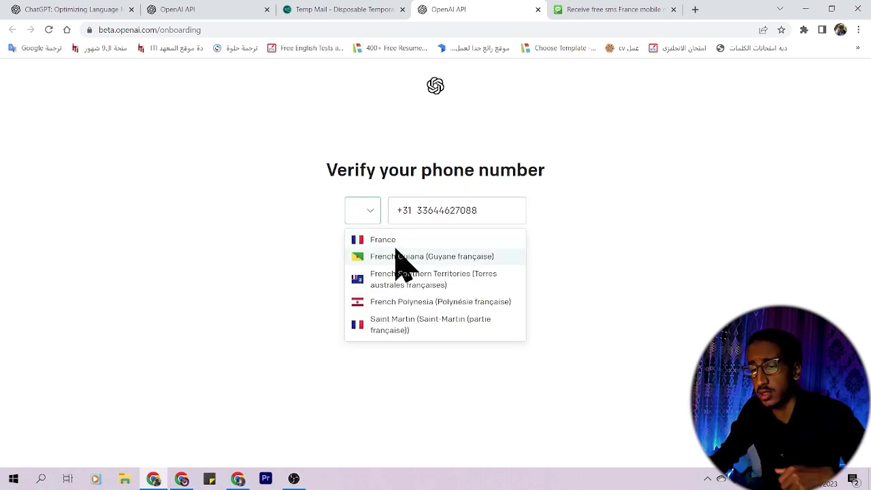
{"action": "left_click", "coordinate": [395, 242]}
{"action": "left_click", "coordinate": [433, 259]}
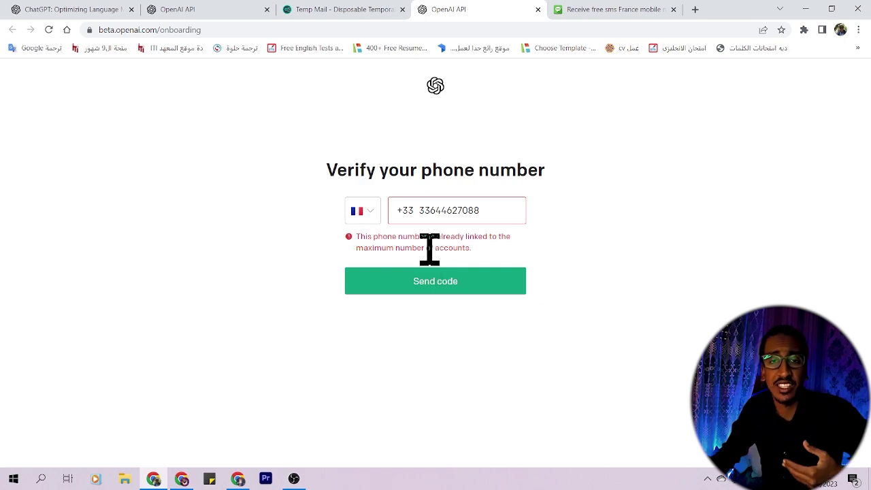
{"action": "key", "text": "ctrl+Tab"}
{"action": "scroll", "coordinate": [548, 321], "scroll_direction": "down", "scroll_amount": 3}
Step: Copy another random temporary number and paste it into the phone field
{"action": "left_click", "coordinate": [559, 314]}
{"action": "left_click", "coordinate": [498, 231]}
{"action": "left_click", "coordinate": [481, 10]}
{"action": "key", "text": "ctrl+a"}
{"action": "key", "text": "ctrl+v"}
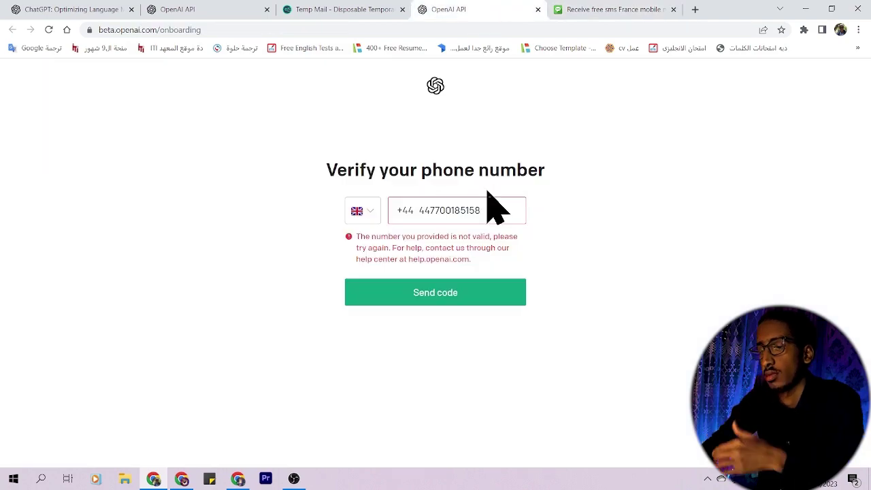
{"action": "left_click", "coordinate": [487, 209]}
{"action": "key", "text": "ctrl+a"}
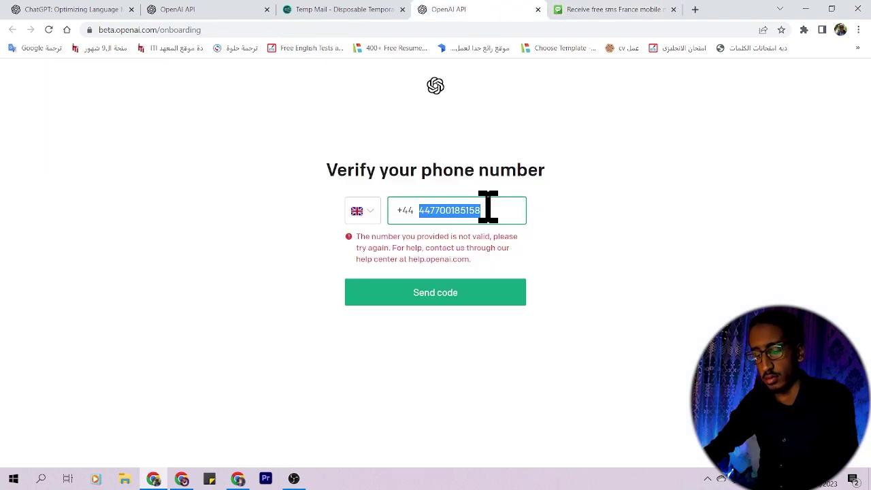
{"action": "key", "text": "ctrl+v"}
Step: Pick France (+33) as the country and send the code, reaching the Enter code page
{"action": "left_click", "coordinate": [360, 211]}
{"action": "type", "text": "fr"}
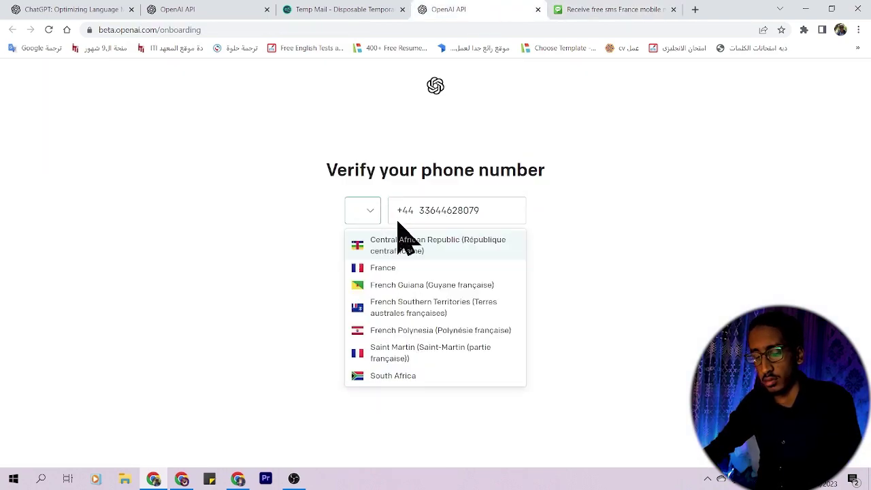
{"action": "type", "text": "a"}
{"action": "left_click", "coordinate": [408, 242]}
{"action": "left_click", "coordinate": [442, 253]}
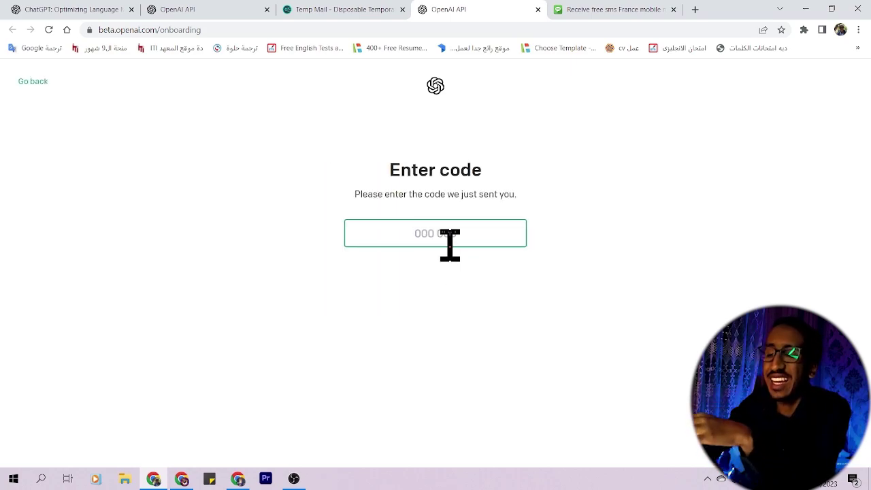
Step: Refresh the French number's SMS inbox until OpenAI's code arrives, then return to the code field
{"action": "left_click", "coordinate": [619, 14]}
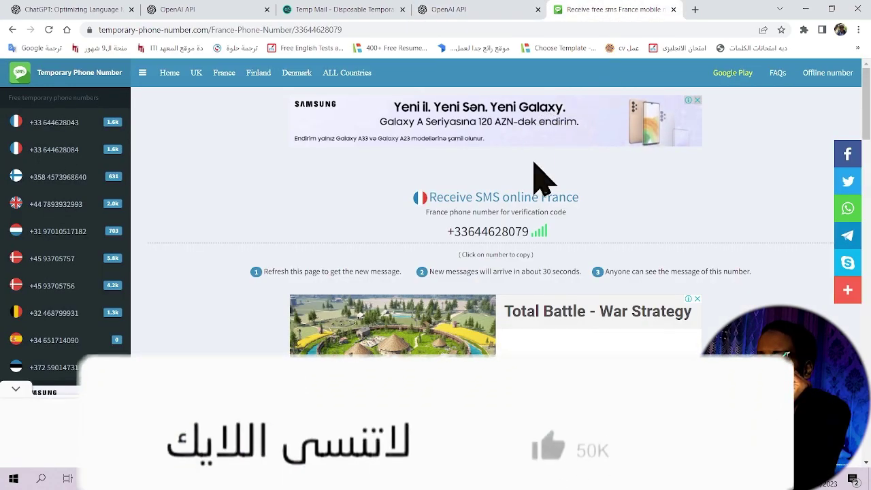
{"action": "left_click", "coordinate": [503, 235]}
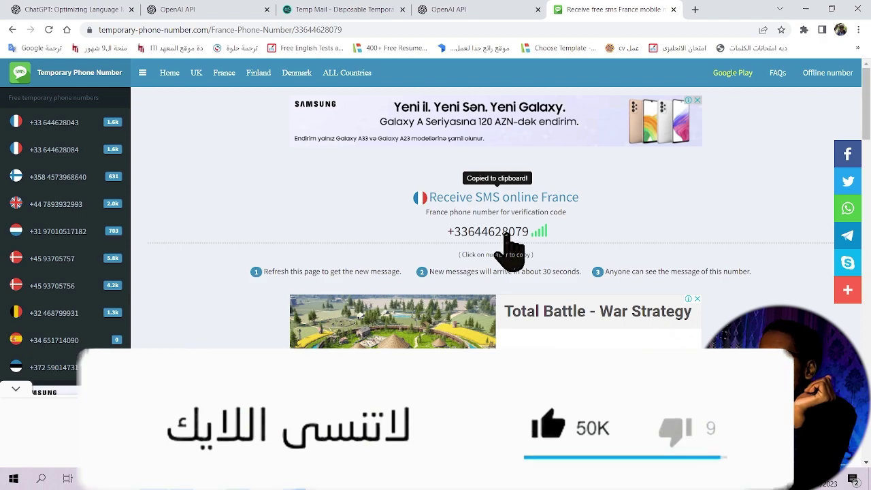
{"action": "scroll", "coordinate": [510, 252], "scroll_direction": "down", "scroll_amount": 5}
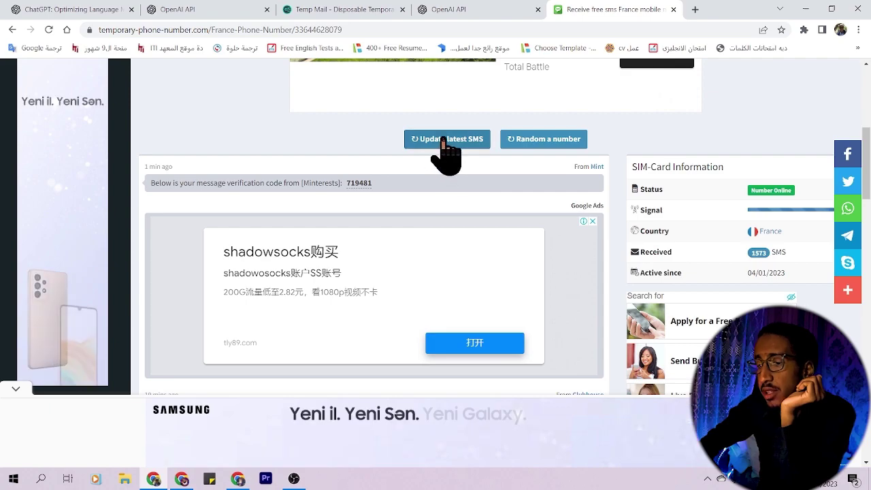
{"action": "left_click", "coordinate": [442, 139]}
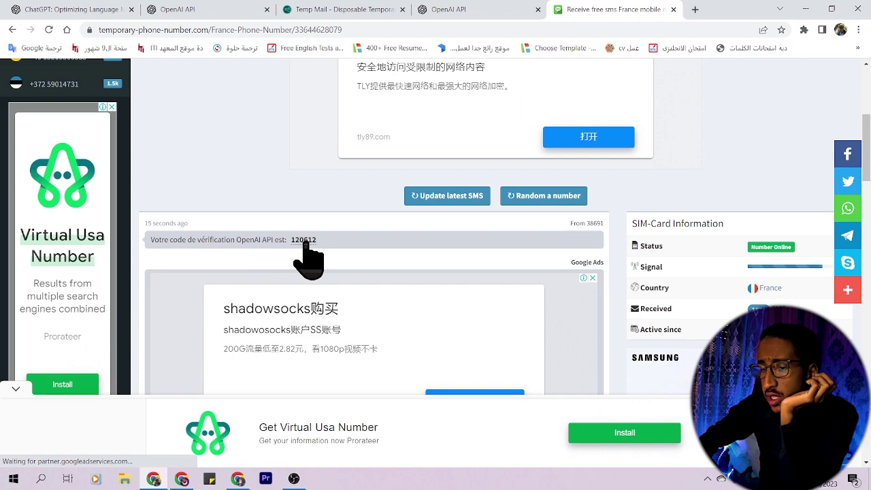
{"action": "left_click", "coordinate": [442, 10]}
{"action": "left_click", "coordinate": [435, 239]}
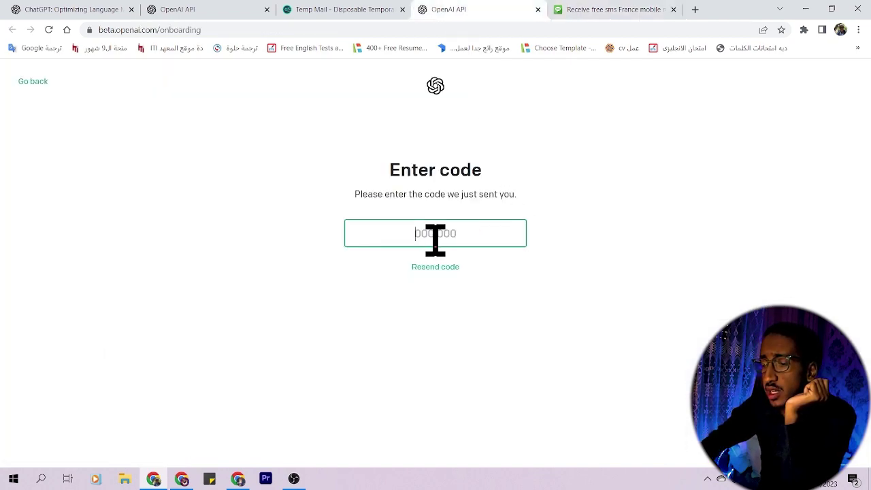
Step: Paste the SMS verification code and pass the Cloudflare human check to reach ChatGPT
{"action": "key", "text": "ctrl+v"}
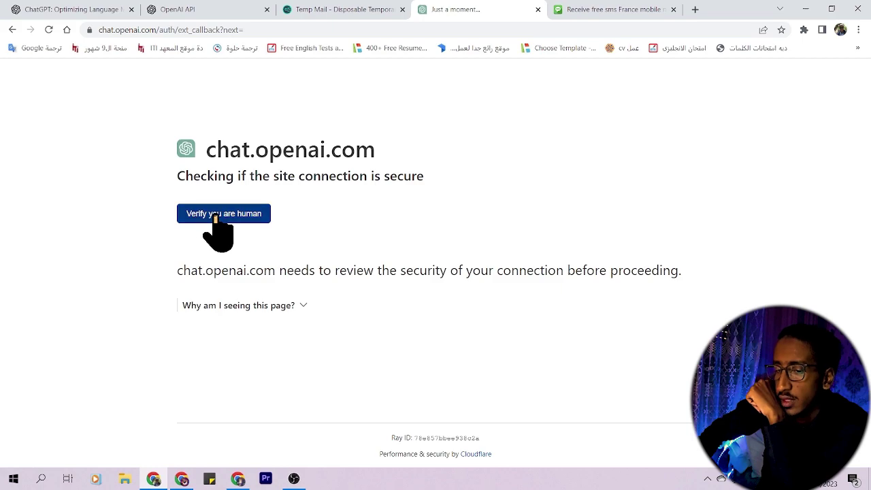
{"action": "left_click", "coordinate": [215, 217]}
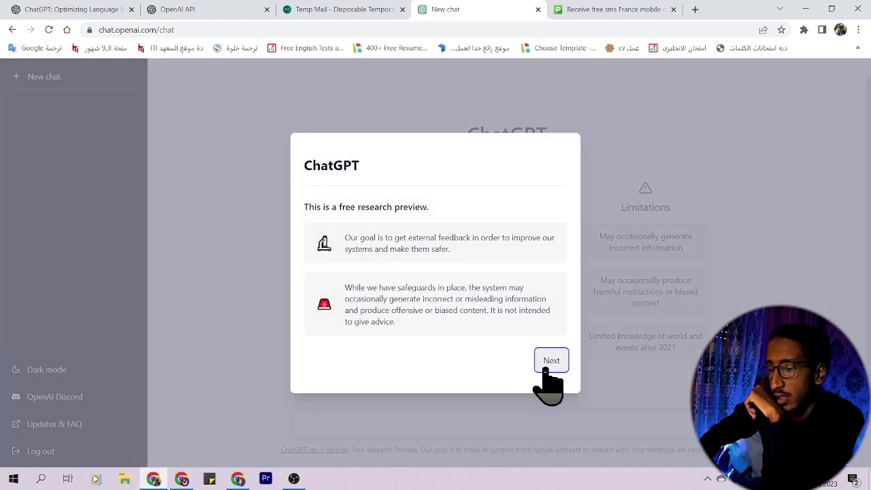
Step: Dismiss the three welcome notes and send the prompt 'tell me 5 joks'
{"action": "left_click", "coordinate": [550, 361]}
{"action": "left_click", "coordinate": [551, 350]}
{"action": "left_click", "coordinate": [552, 351]}
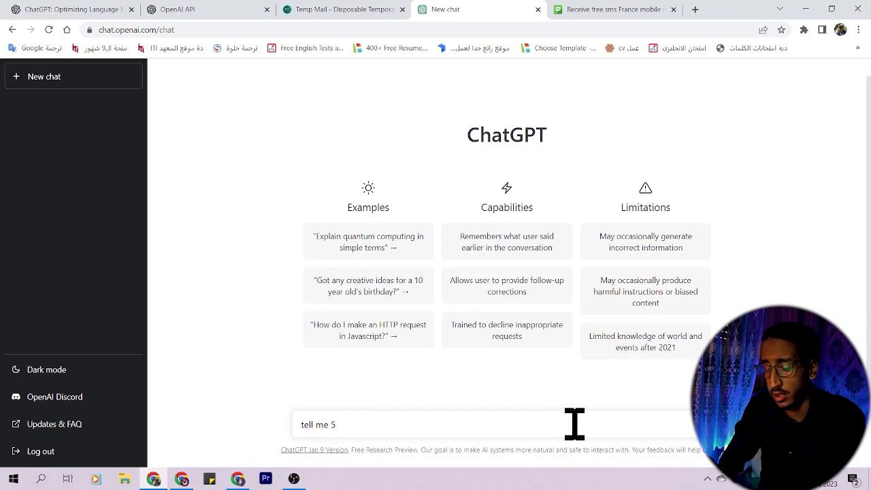
{"action": "key", "text": "Return"}
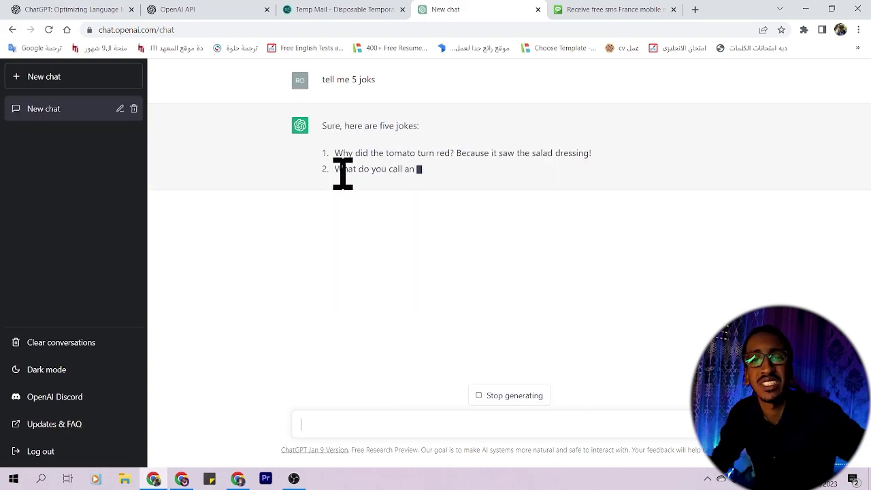
Step: Stop the joke reply and send the Arabic prompt 'صحراء من 3 اسطر' for a desert article
{"action": "left_click", "coordinate": [519, 400]}
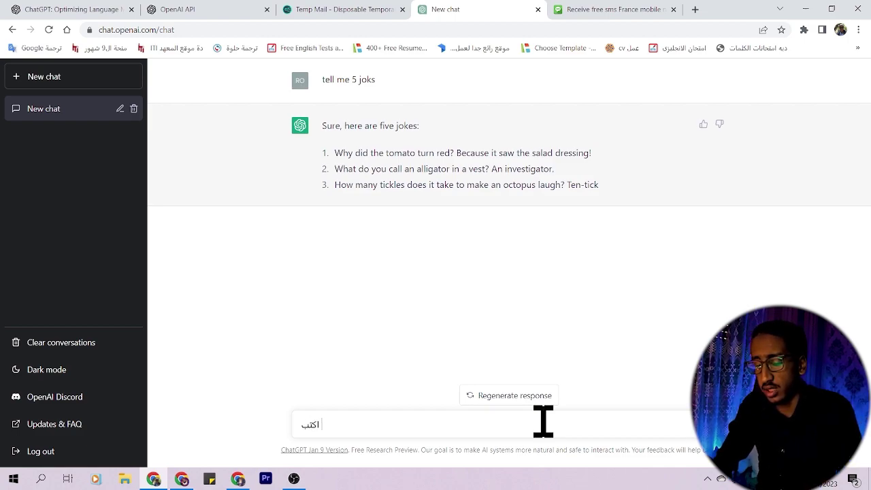
{"action": "type", "text": "صحراء م"}
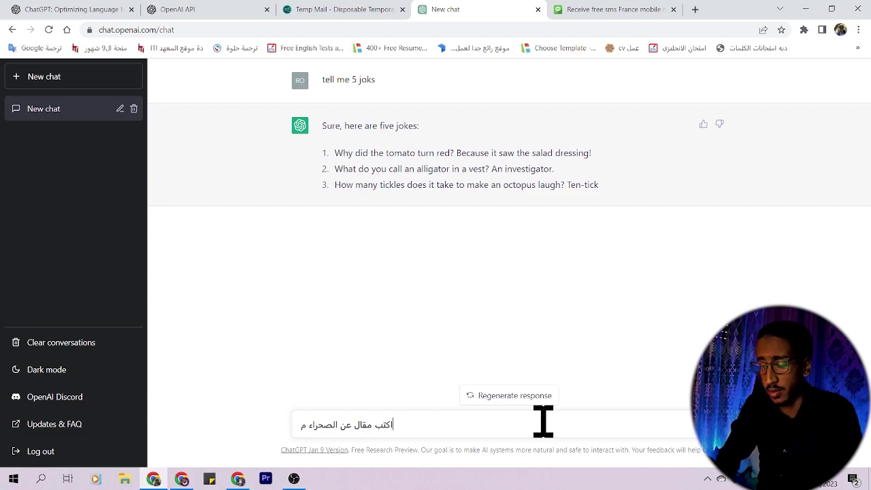
{"action": "type", "text": "ن 3"}
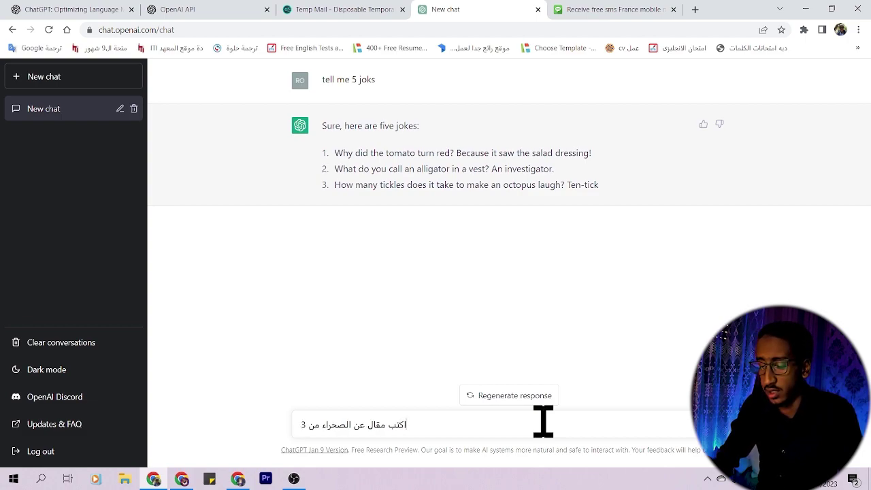
{"action": "type", "text": " اسطر"}
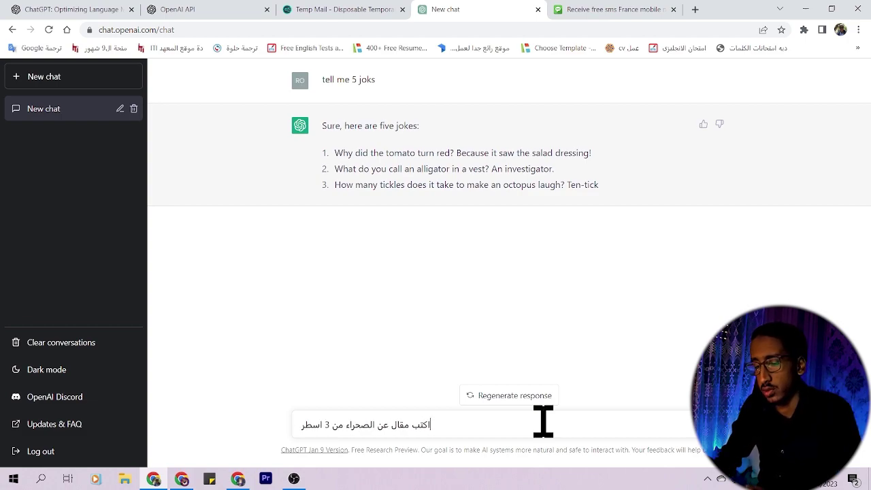
{"action": "key", "text": "Return"}
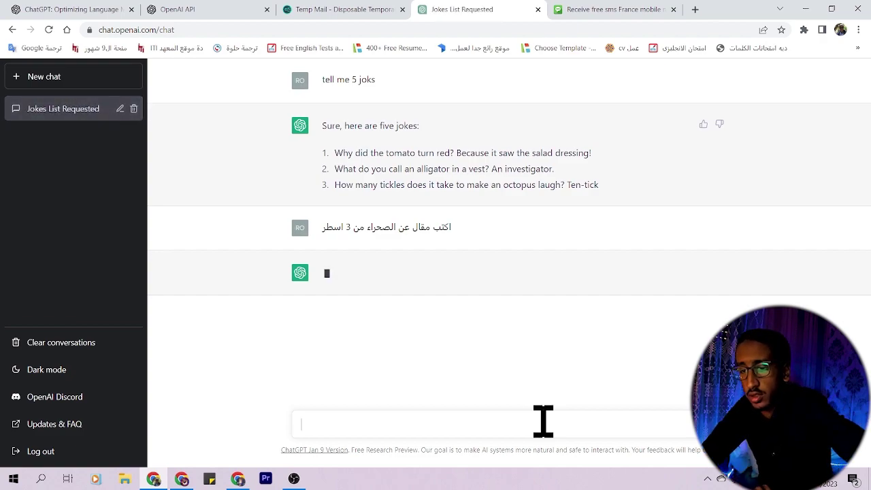